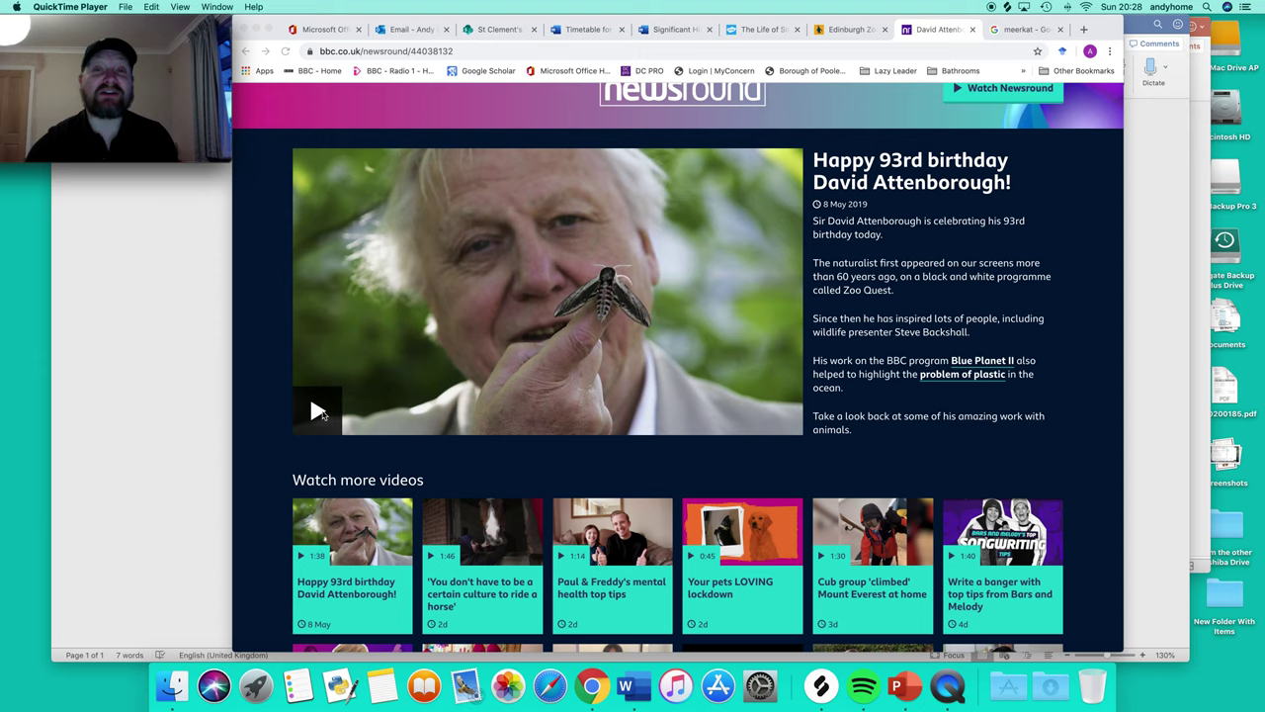
Play the opening seconds of Newsround's "Happy 93rd birthday David Attenborough!" video and pause it
{"action": "left_click", "coordinate": [323, 414]}
{"action": "scroll", "coordinate": [322, 413], "scroll_direction": "up", "scroll_amount": 2}
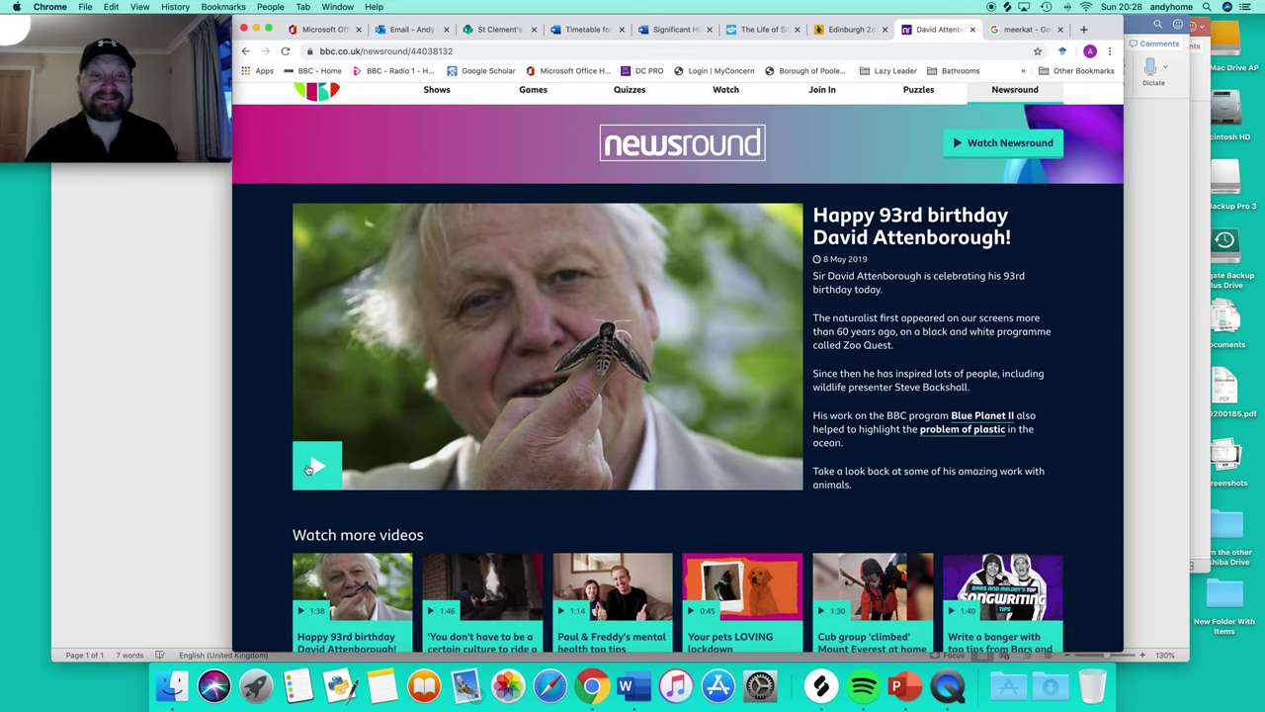
{"action": "left_click", "coordinate": [316, 468]}
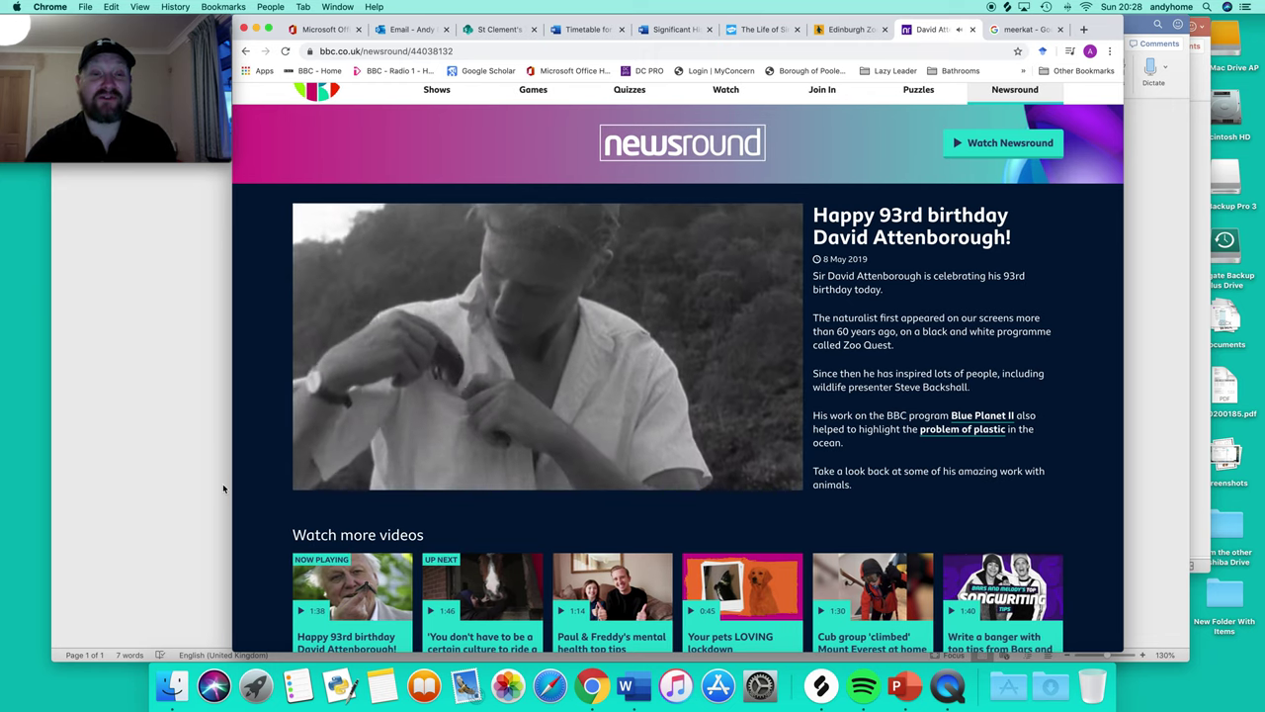
{"action": "mouse_move", "coordinate": [306, 478]}
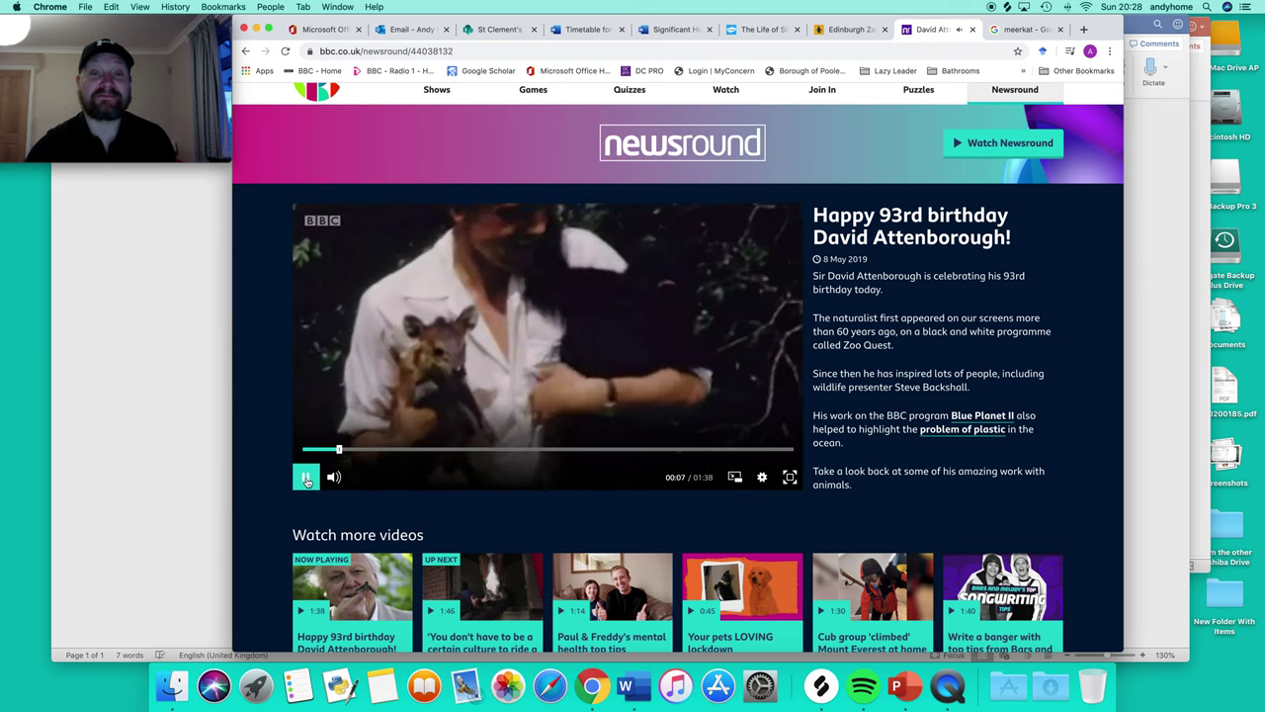
{"action": "left_click", "coordinate": [306, 479]}
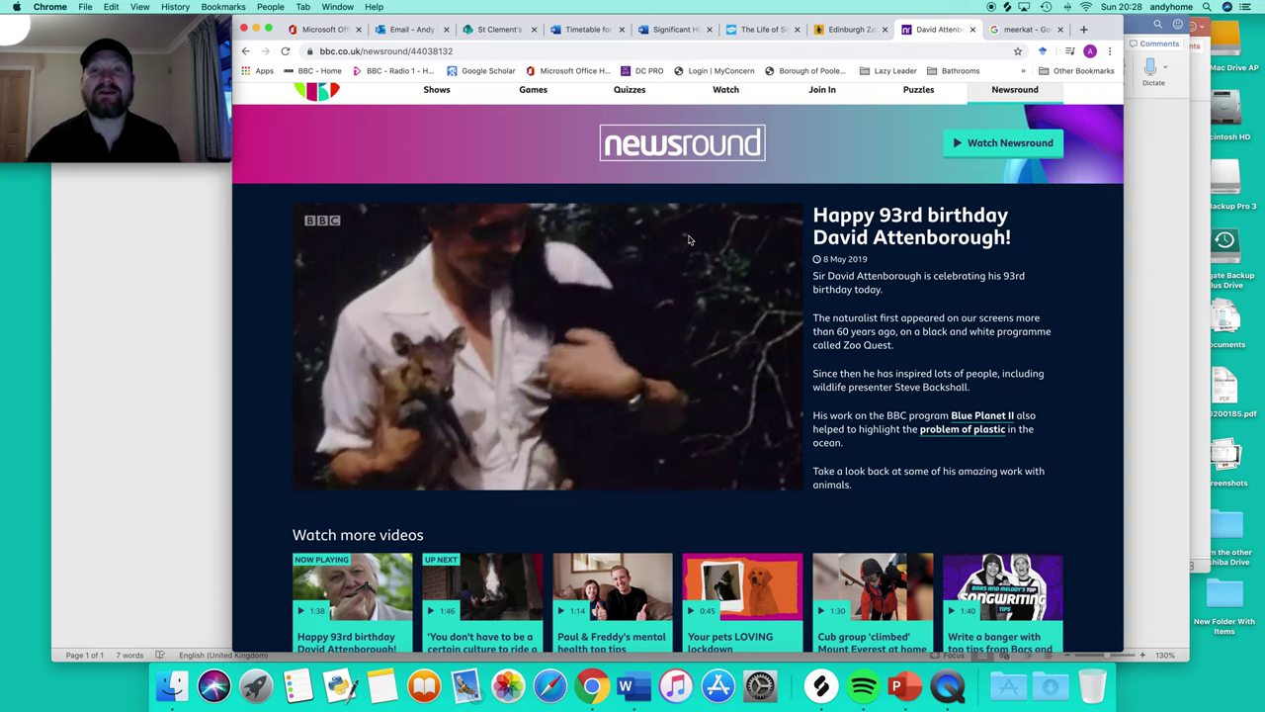
From the Edinburgh Zoo 360 page, view and close the Meerkats 360 video, and play and pause the Mingle with the Lemurs 360 video
{"action": "key", "text": "ctrl+shift+Tab"}
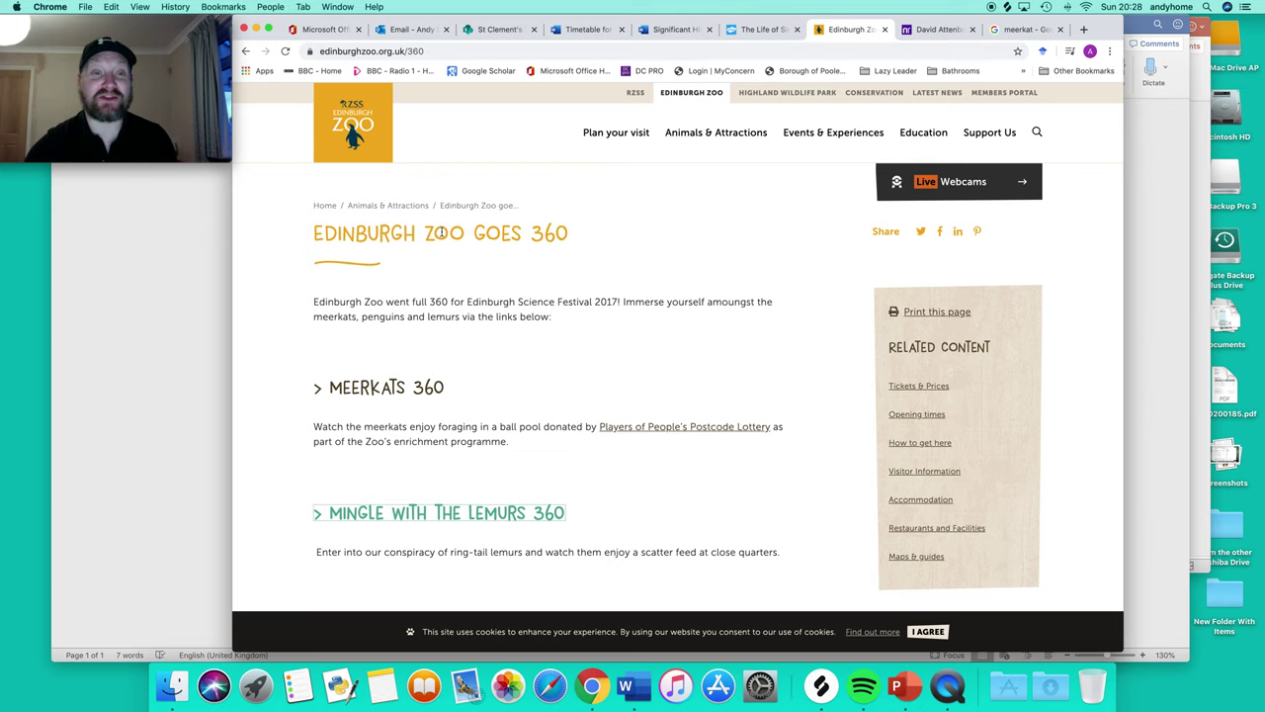
{"action": "scroll", "coordinate": [530, 336], "scroll_direction": "down", "scroll_amount": 3}
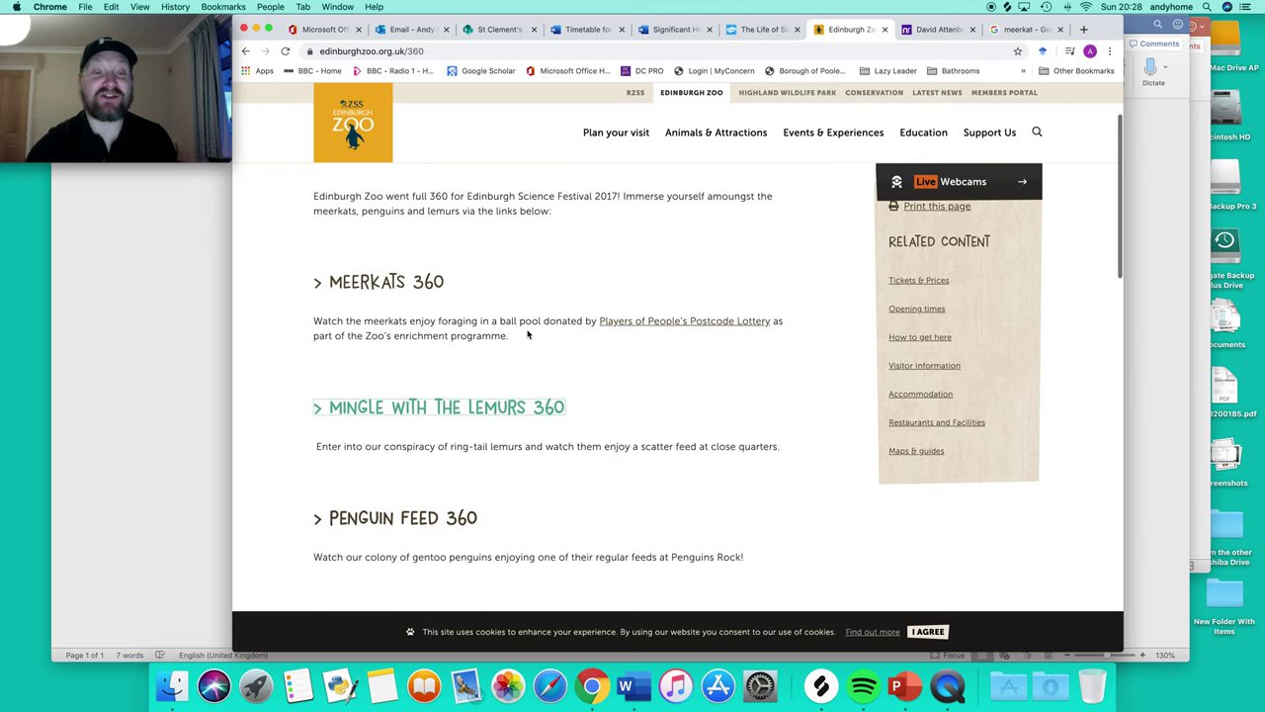
{"action": "left_click", "coordinate": [406, 287]}
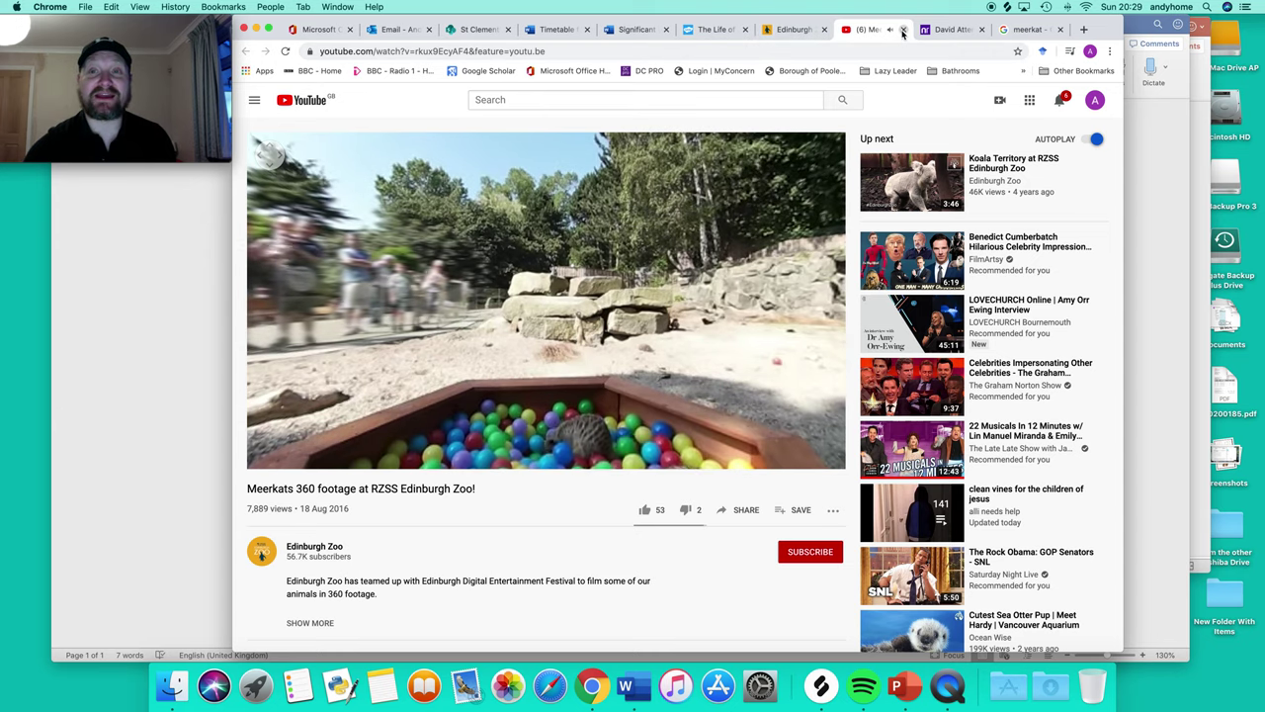
{"action": "key", "text": "super+w"}
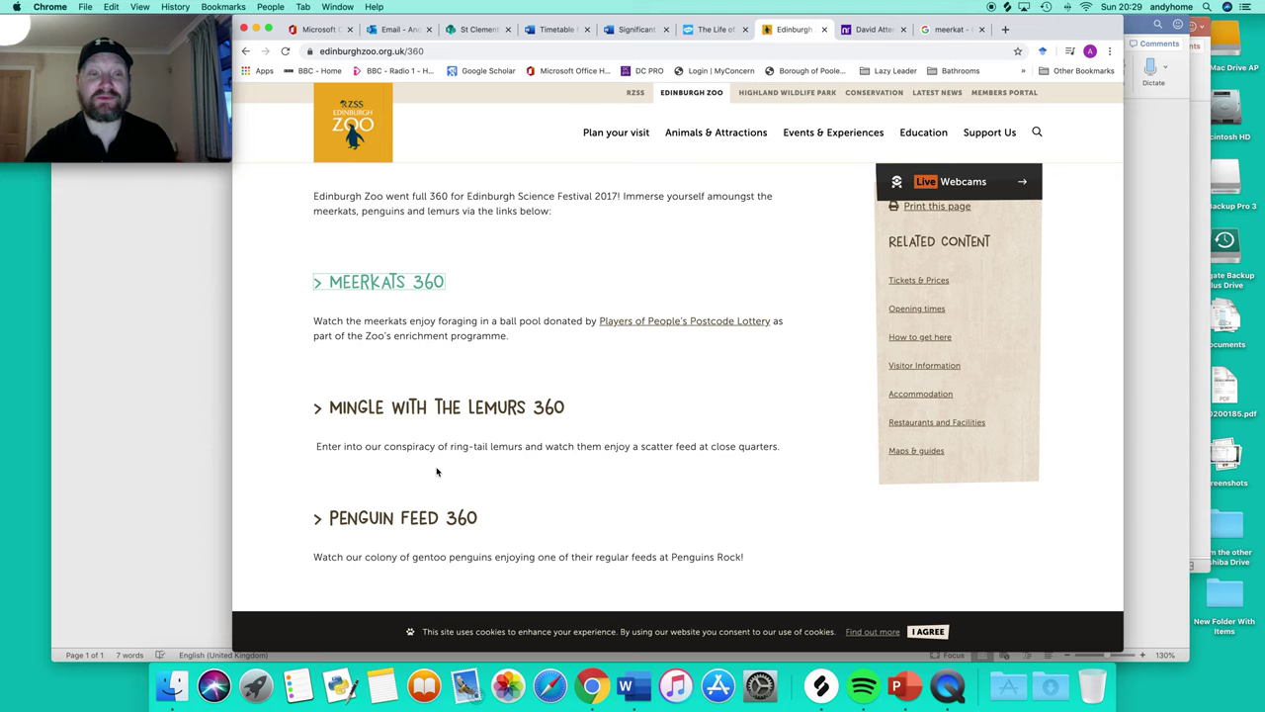
{"action": "left_click", "coordinate": [438, 406]}
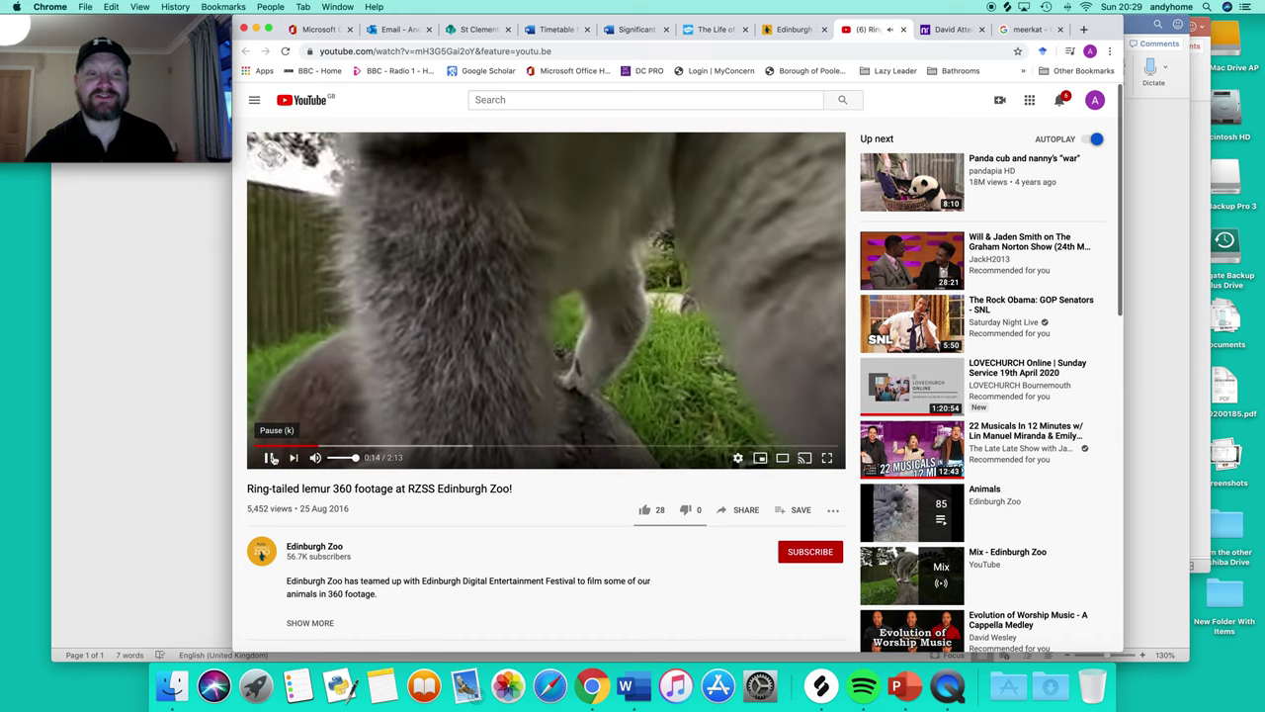
{"action": "left_click", "coordinate": [272, 458]}
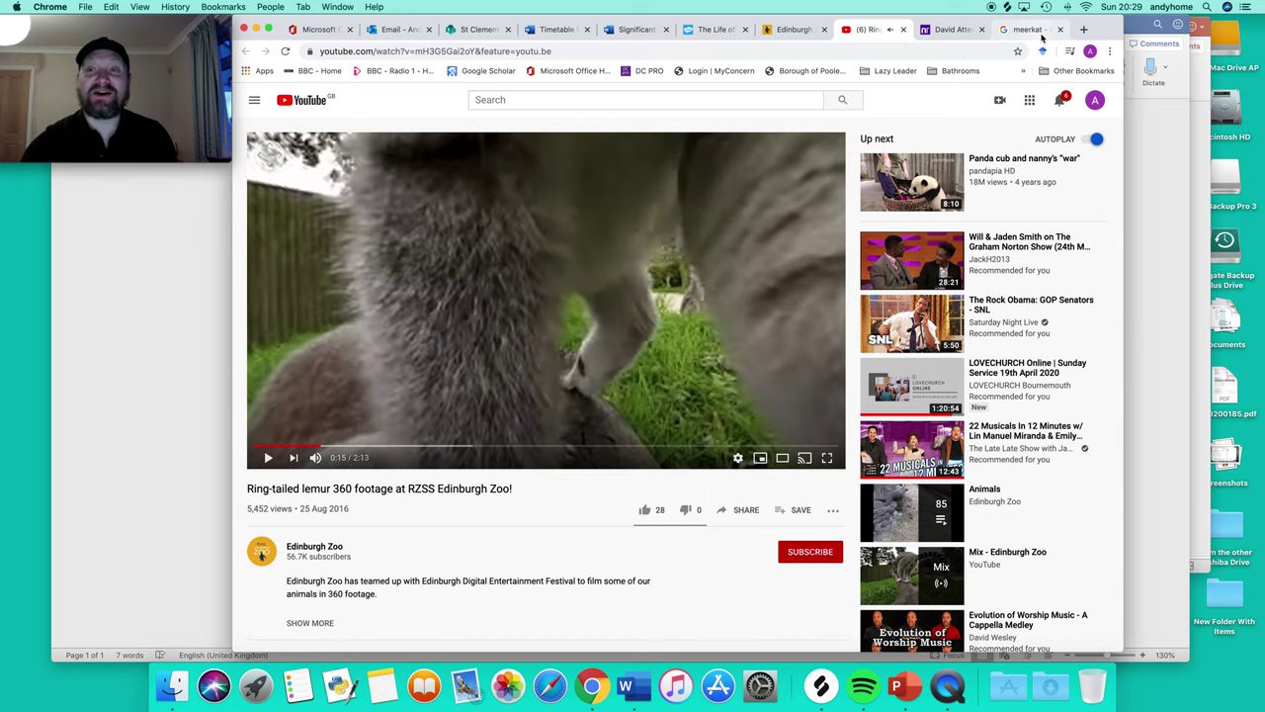
Switch to the Word document and write "Meerkats eat insects and animals in the ground." below the SUBJECT + VERB + A bit more line
{"action": "left_click", "coordinate": [1140, 32]}
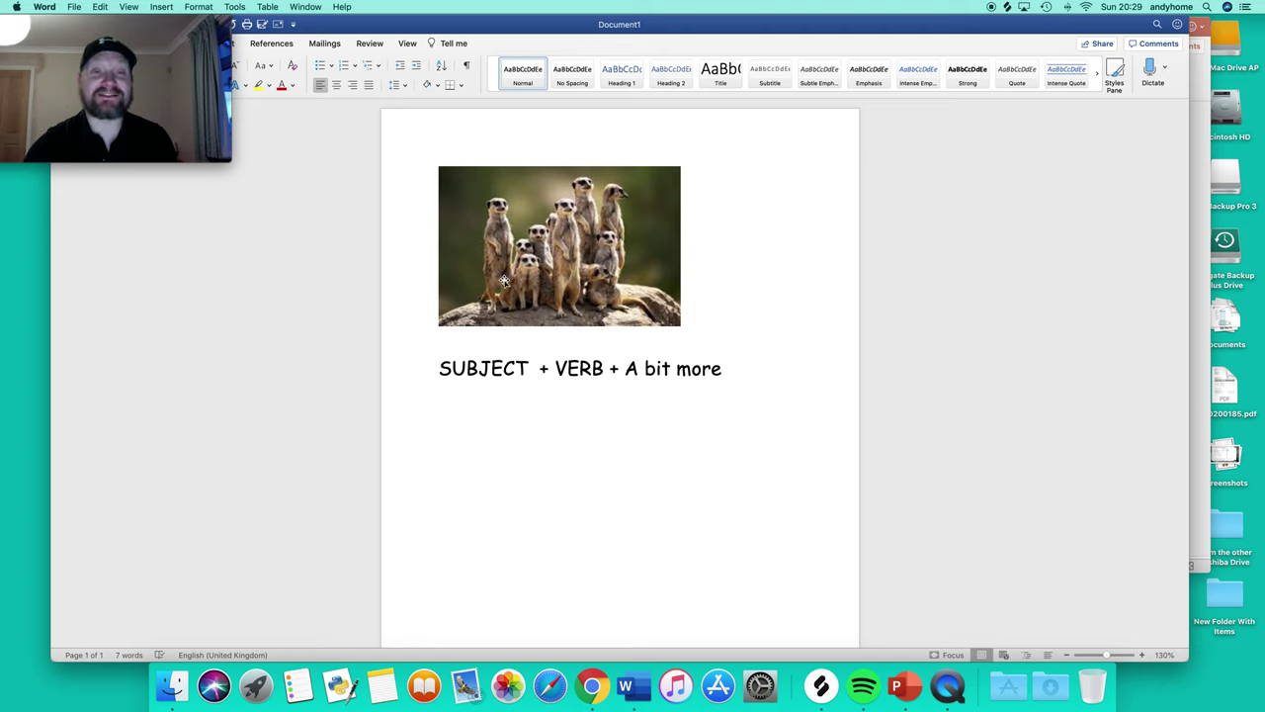
{"action": "scroll", "coordinate": [520, 410], "scroll_direction": "down", "scroll_amount": 1}
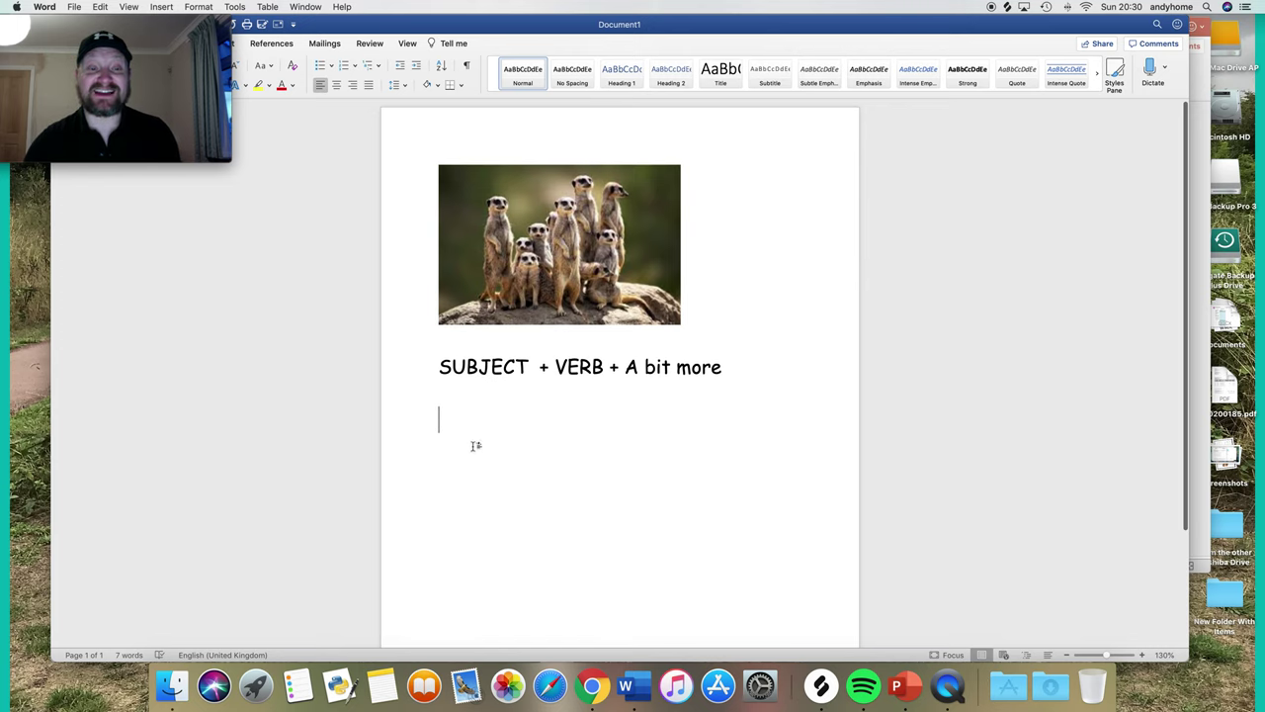
{"action": "type", "text": "Mee"}
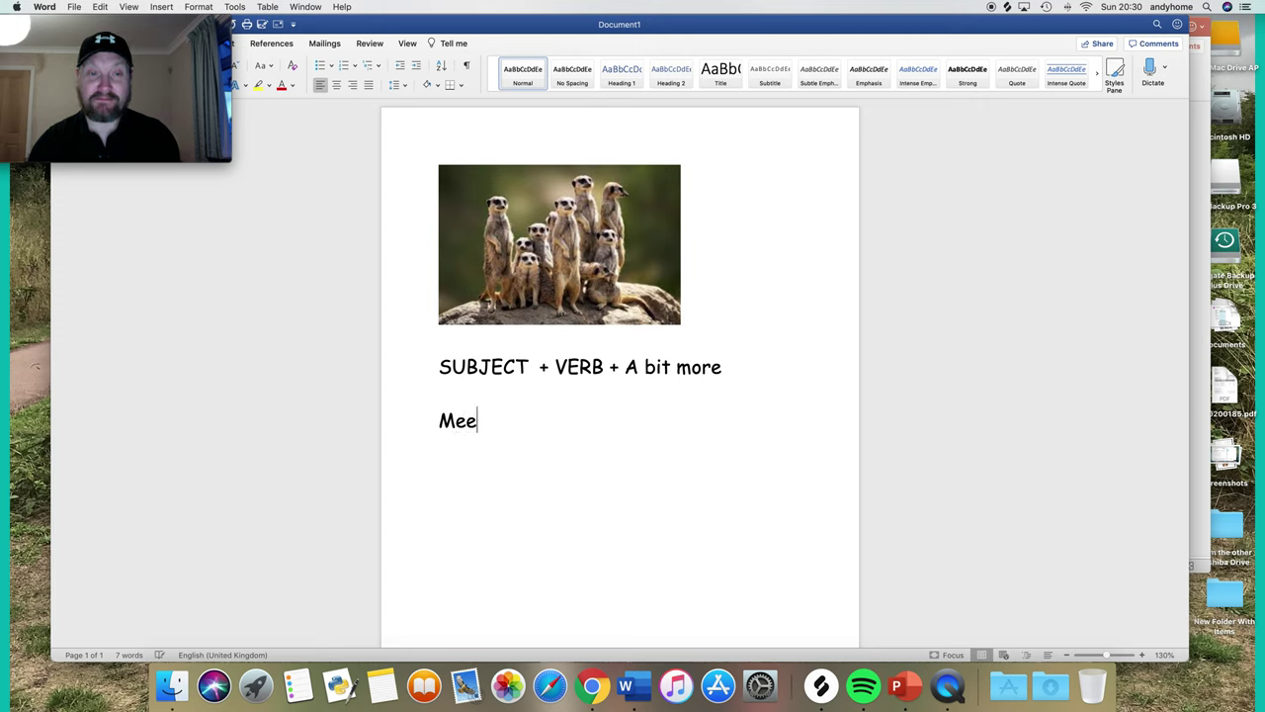
{"action": "type", "text": "rkats"}
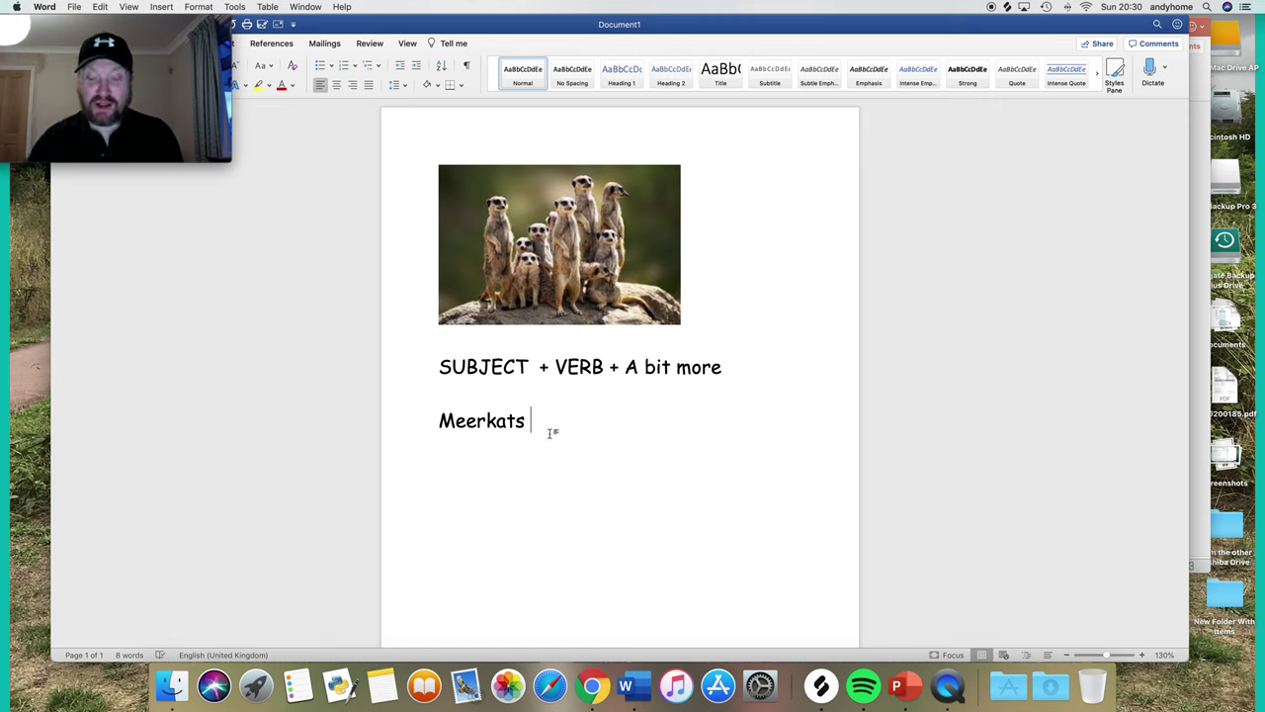
{"action": "type", "text": "eat"}
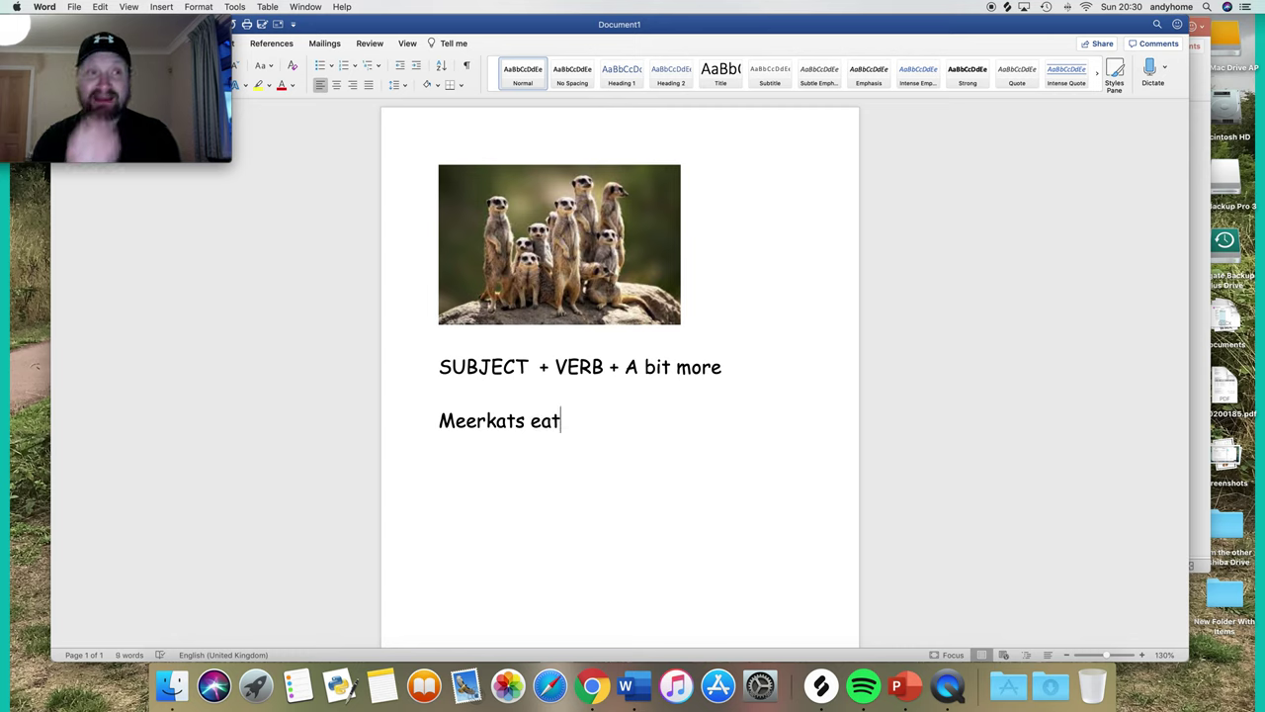
{"action": "type", "text": " i"}
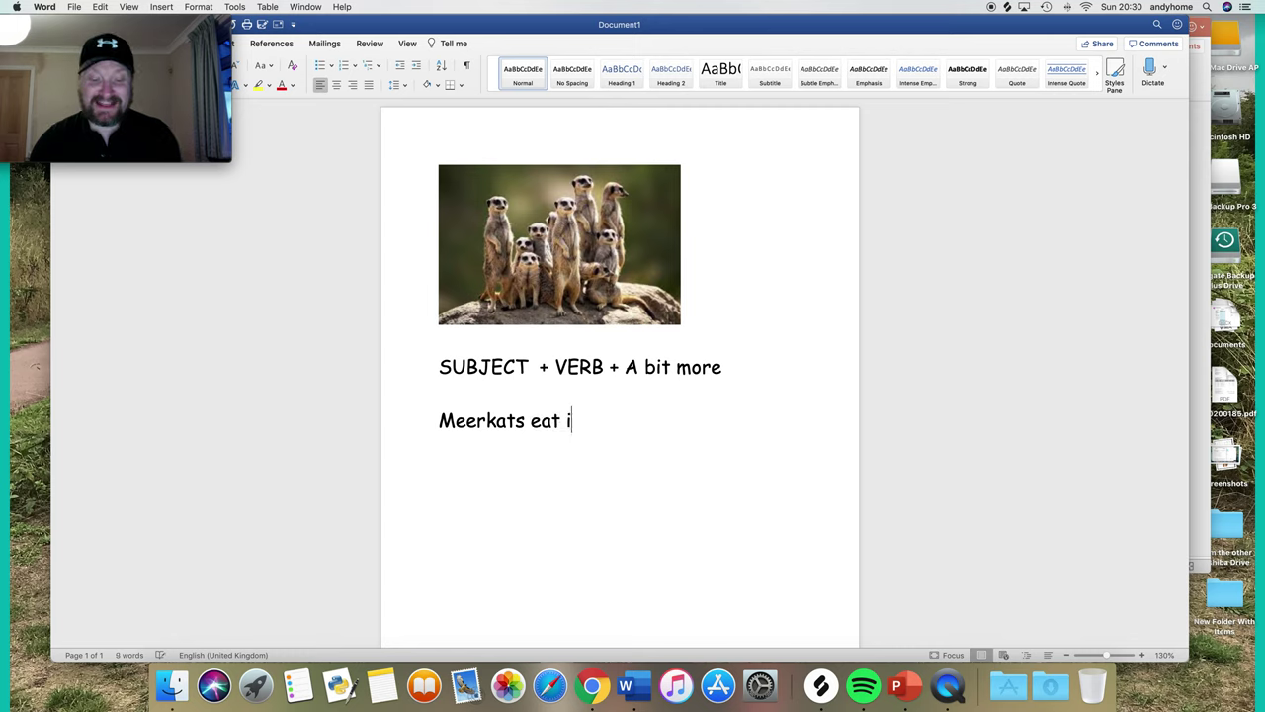
{"action": "type", "text": "nsects and anium"}
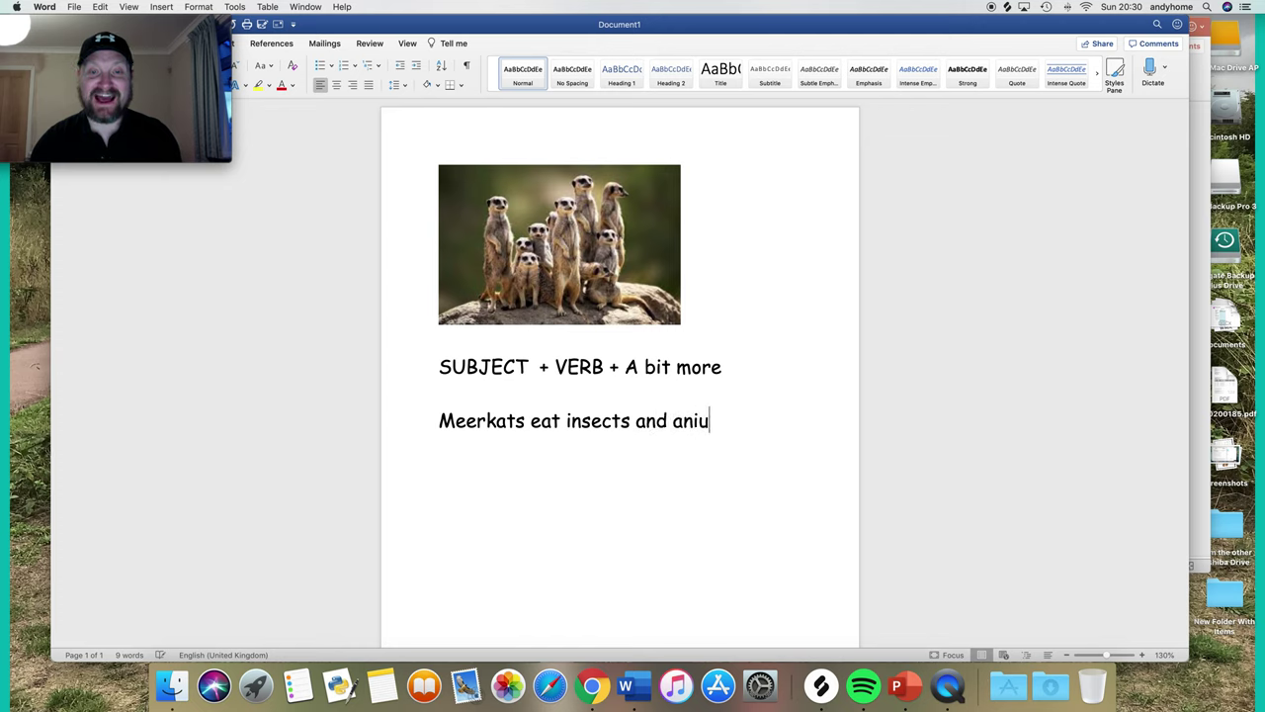
{"action": "key", "text": "BackSpace"}
{"action": "key", "text": "BackSpace"}
{"action": "type", "text": "mals inth"}
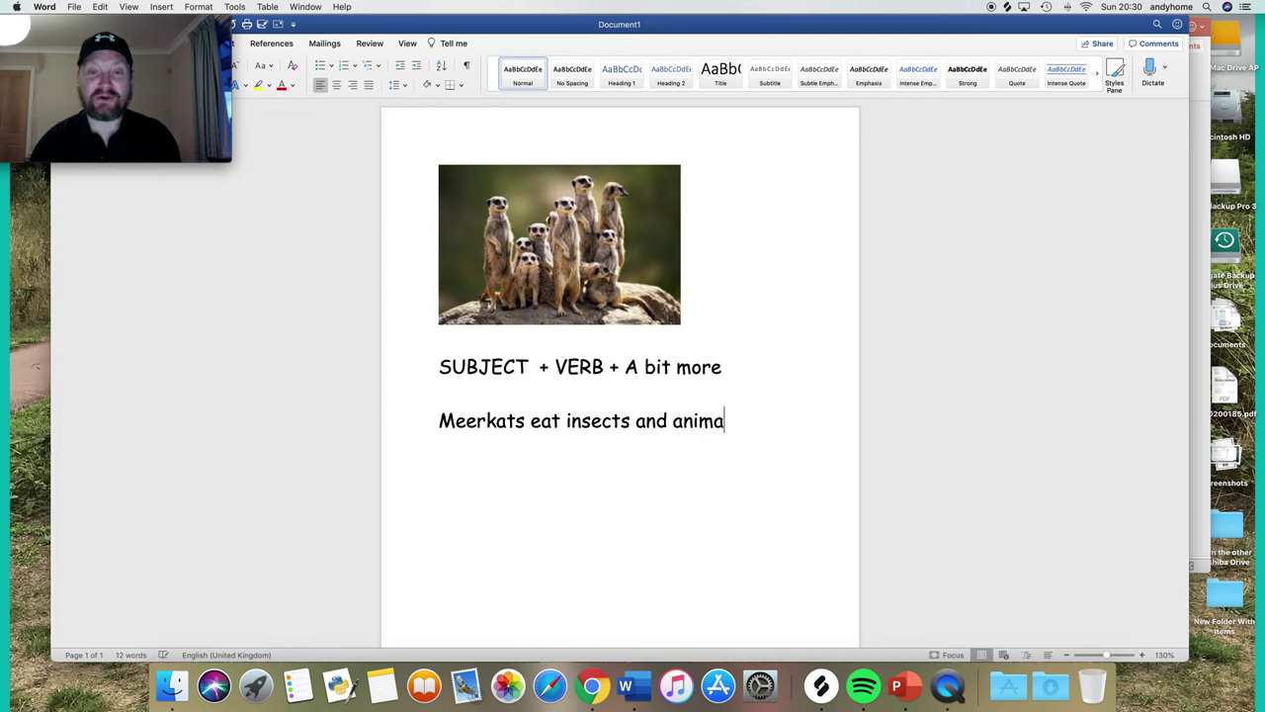
{"action": "key", "text": "BackSpace"}
{"action": "key", "text": "BackSpace"}
{"action": "type", "text": "the "}
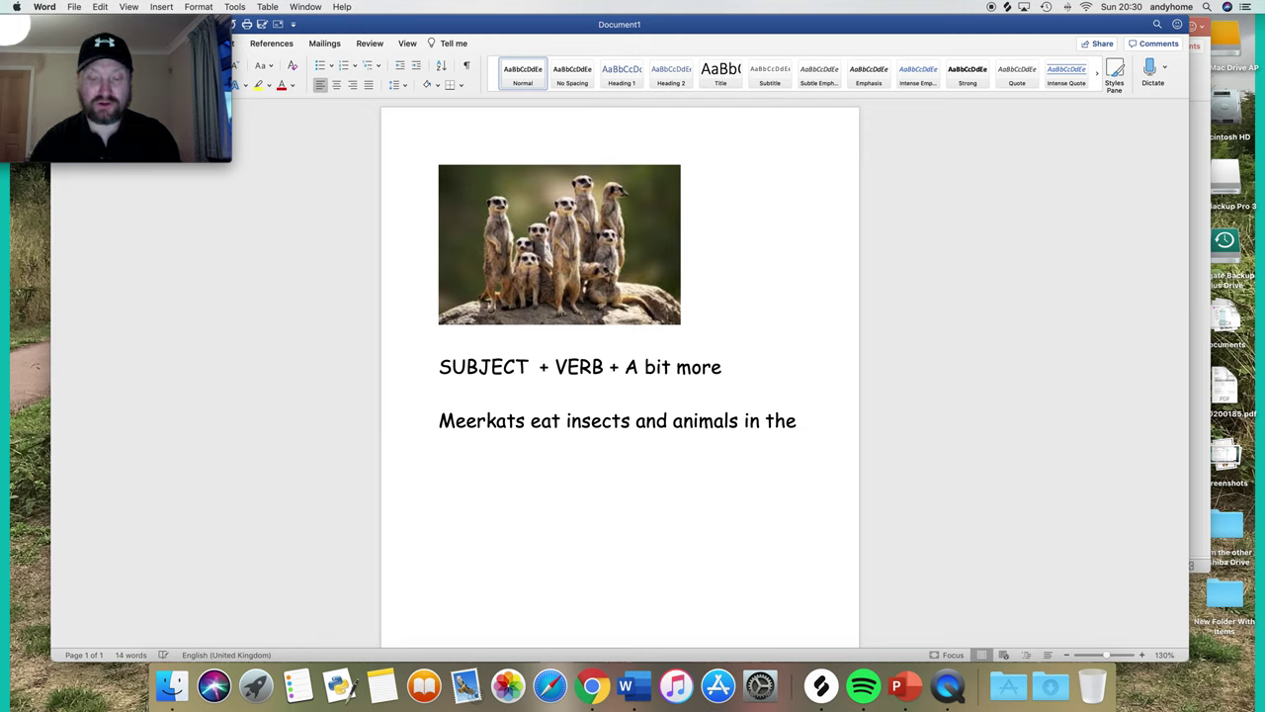
{"action": "type", "text": "ground."}
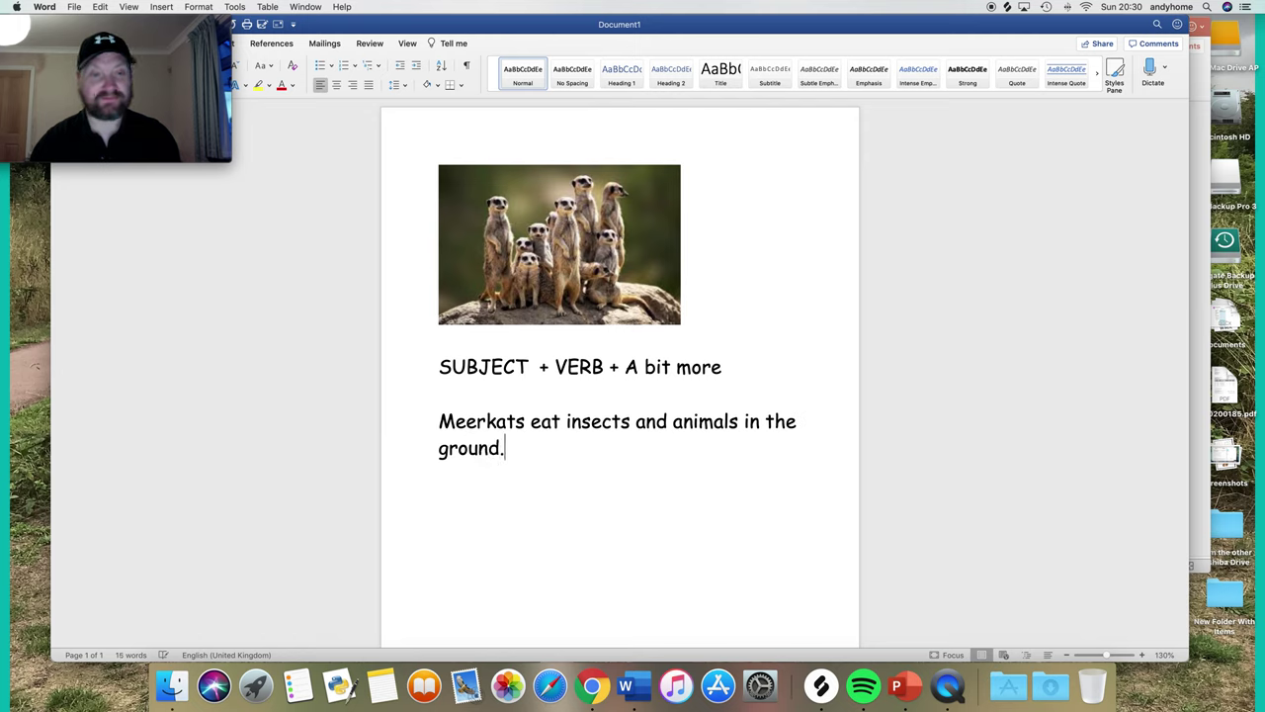
Add a second example sentence, "Meerkats live in family groups.", after a blank line
{"action": "key", "text": "Return"}
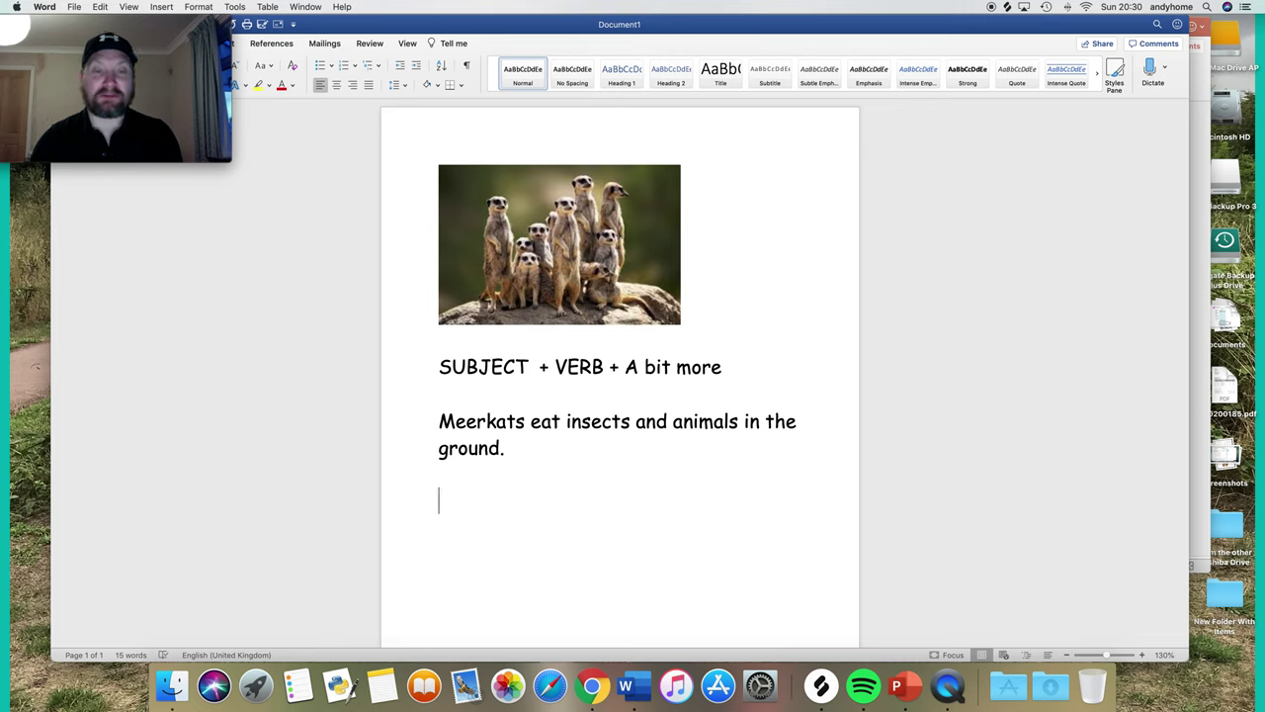
{"action": "type", "text": "Meerksa"}
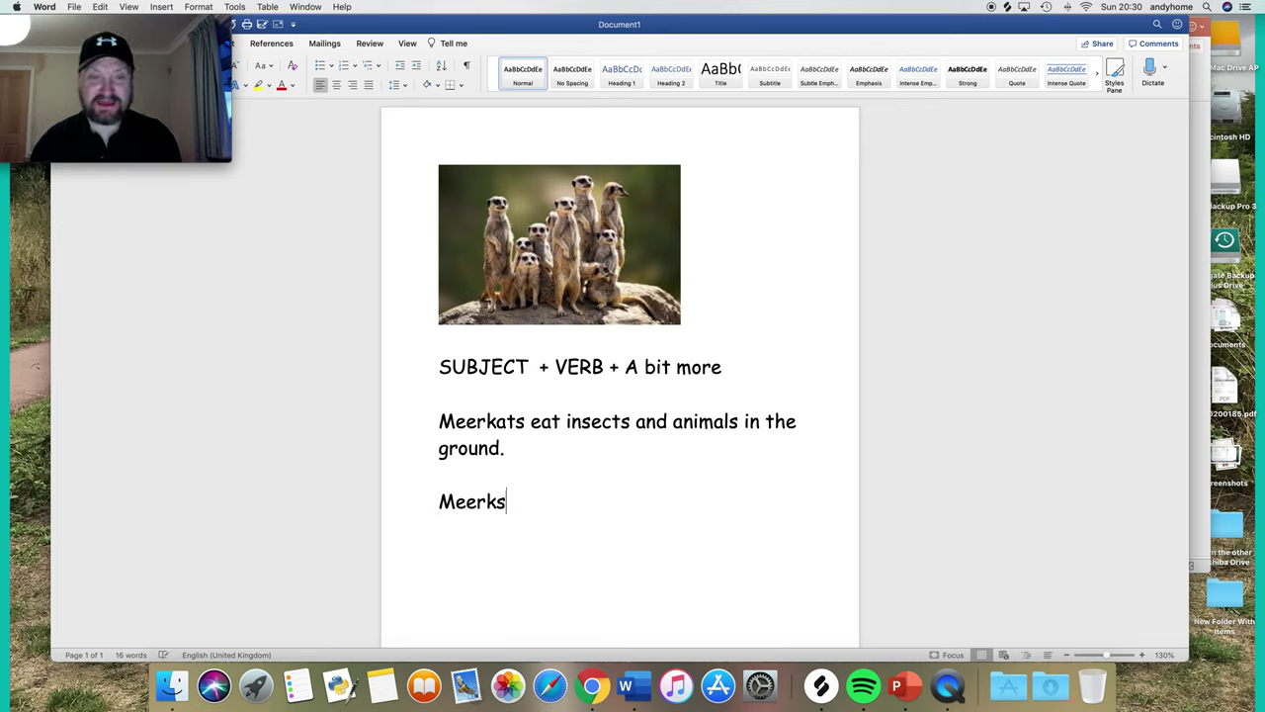
{"action": "key", "text": "BackSpace"}
{"action": "key", "text": "BackSpace"}
{"action": "type", "text": "ats"}
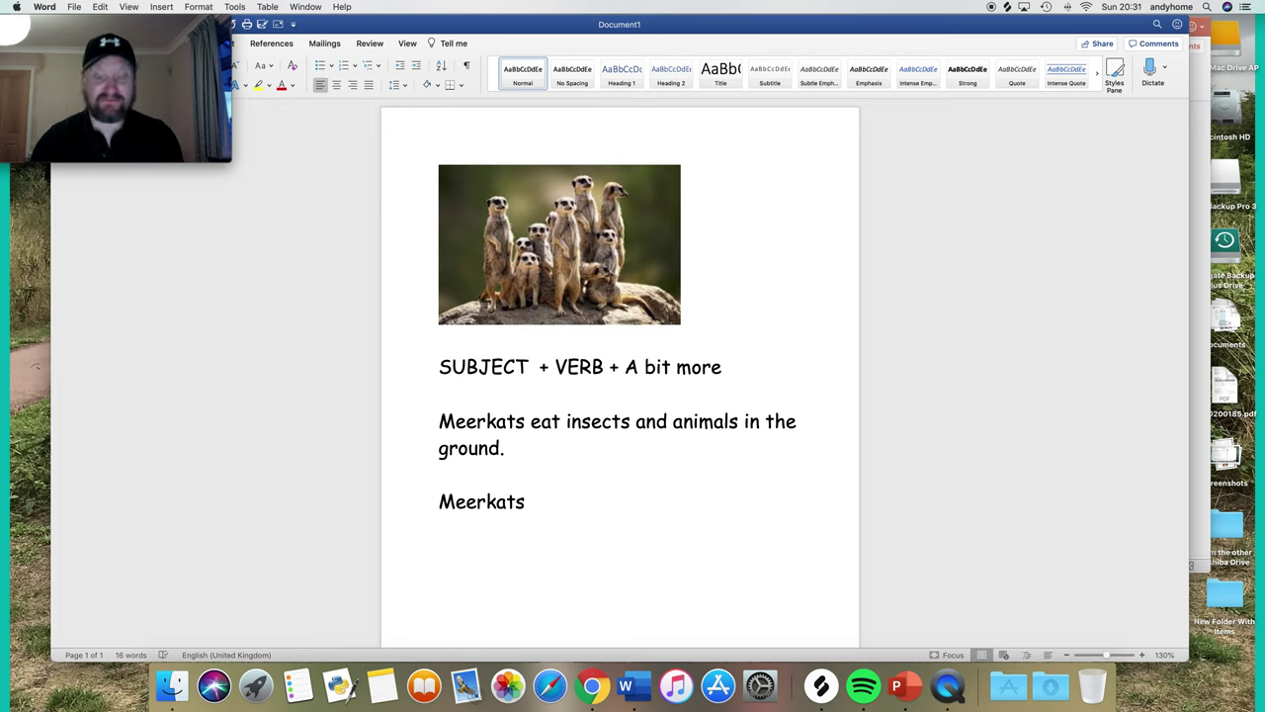
{"action": "type", "text": "live "}
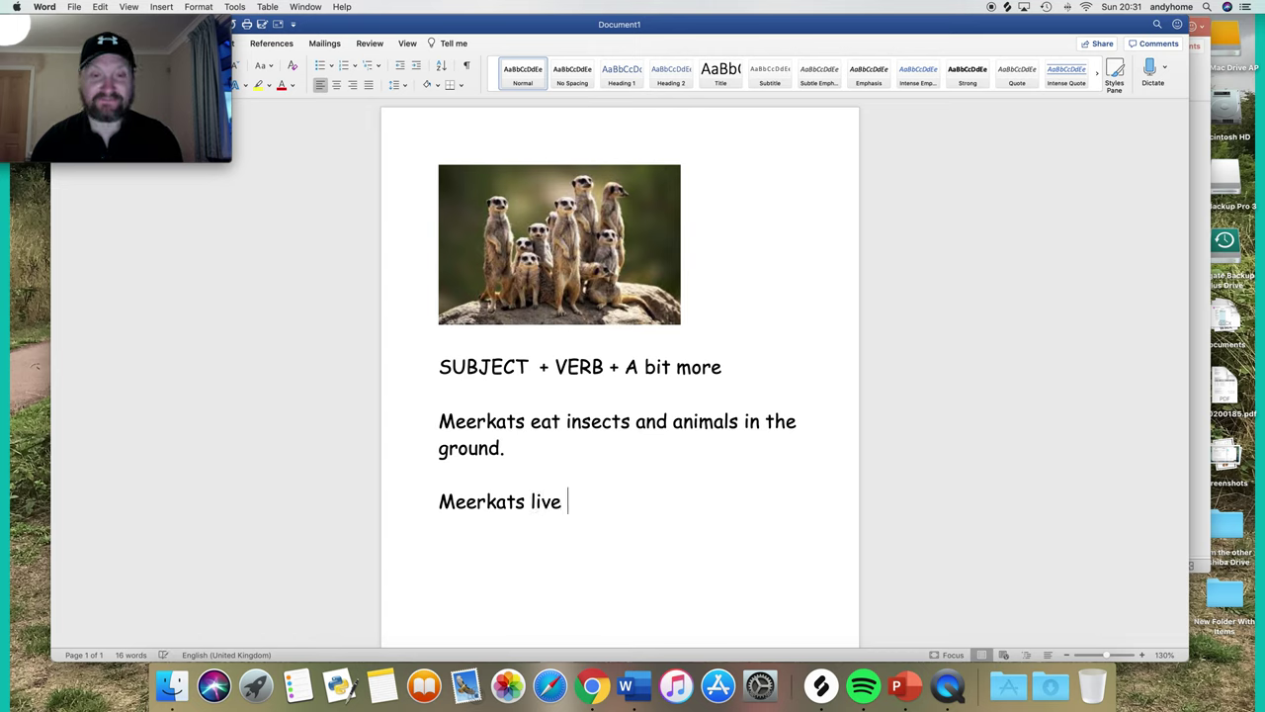
{"action": "type", "text": "in family "}
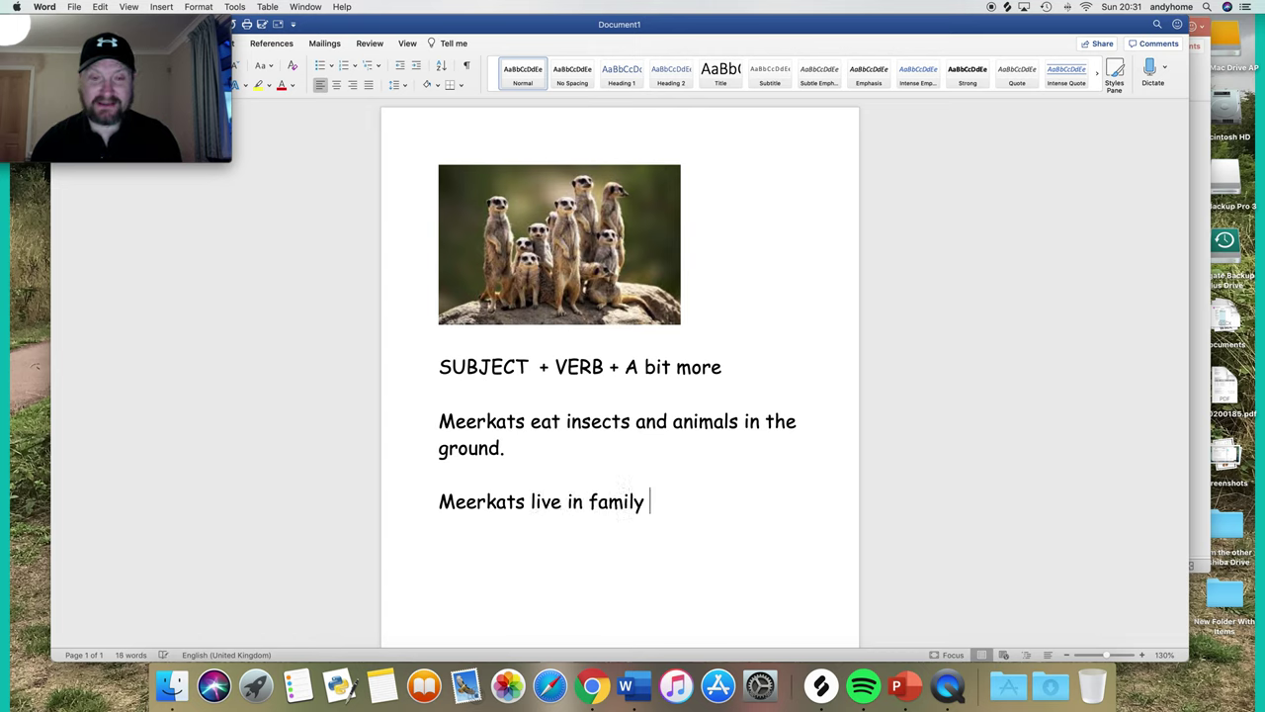
{"action": "type", "text": "groups."}
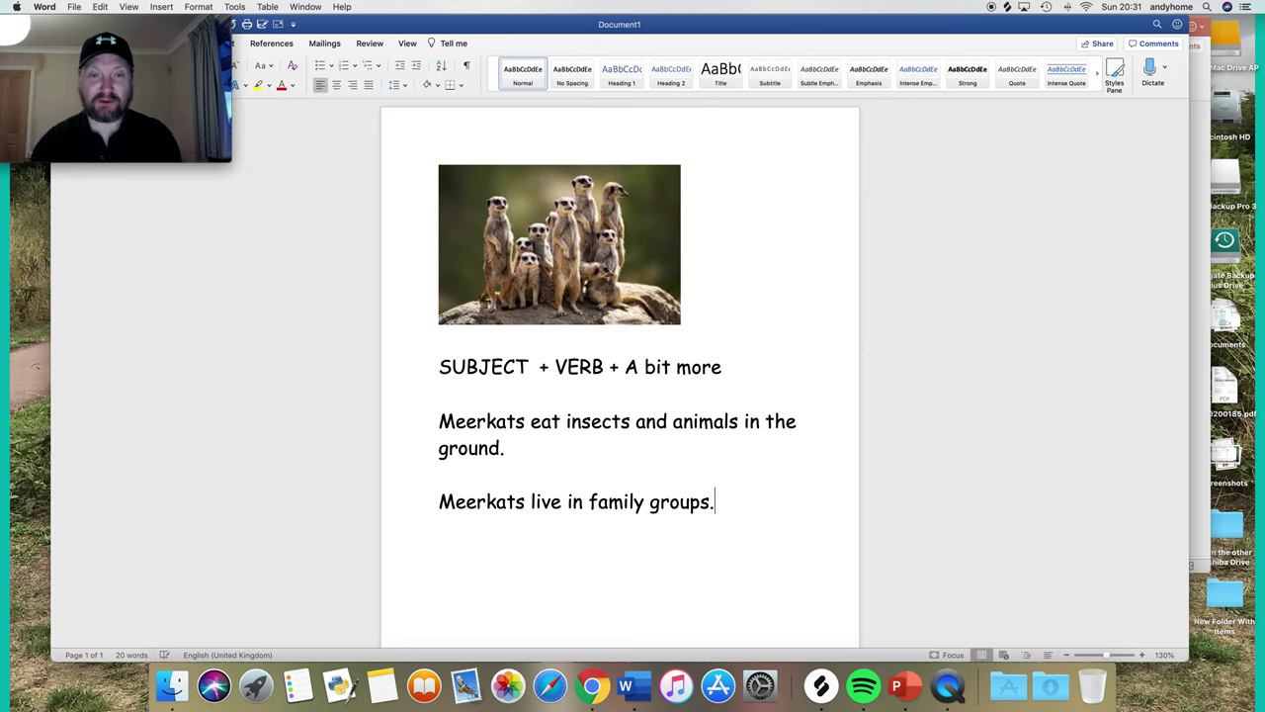
Add a third example sentence, "Meerkats live underground in tunnels.", after a blank line
{"action": "key", "text": "Return"}
{"action": "key", "text": "Return"}
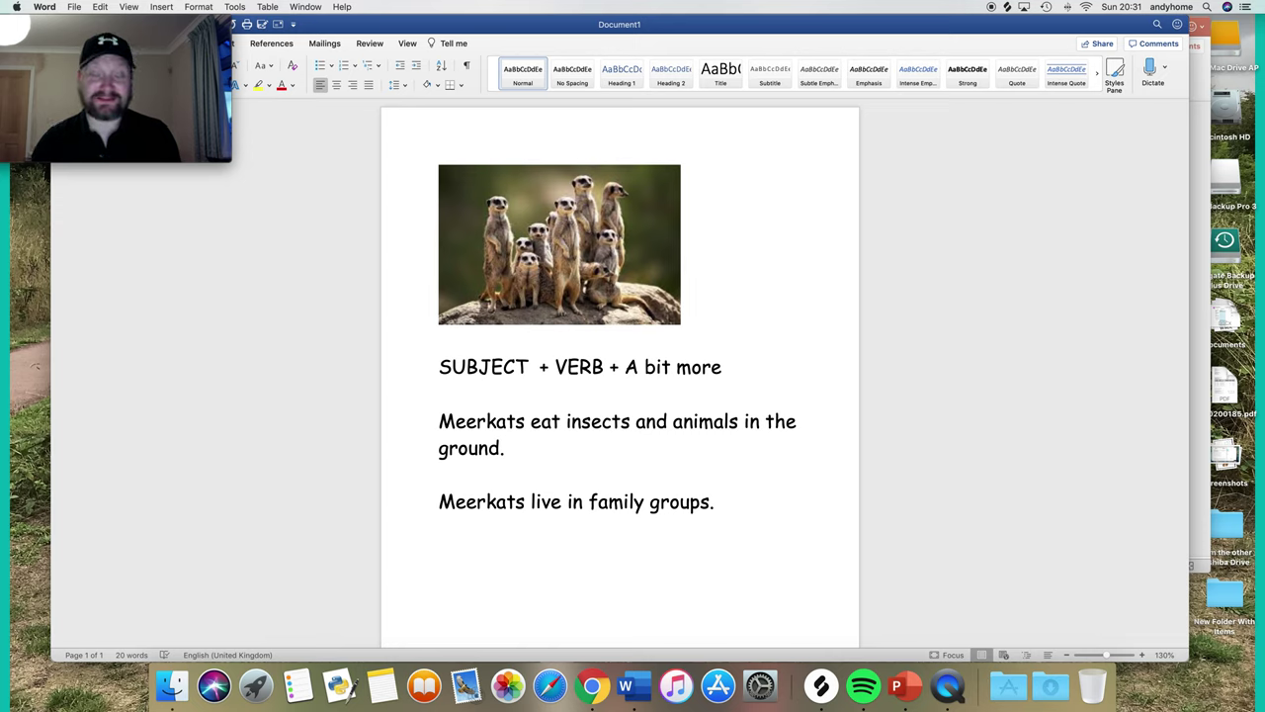
{"action": "type", "text": "Meerkats live"}
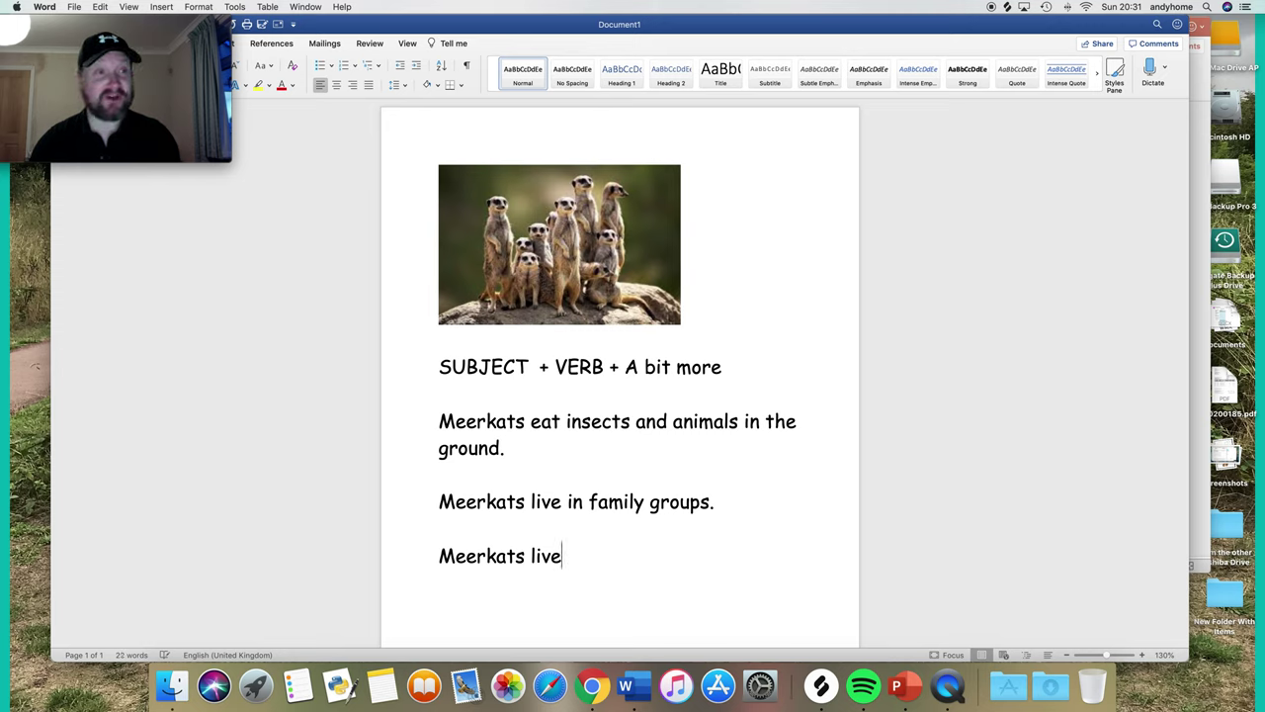
{"action": "type", "text": " und"}
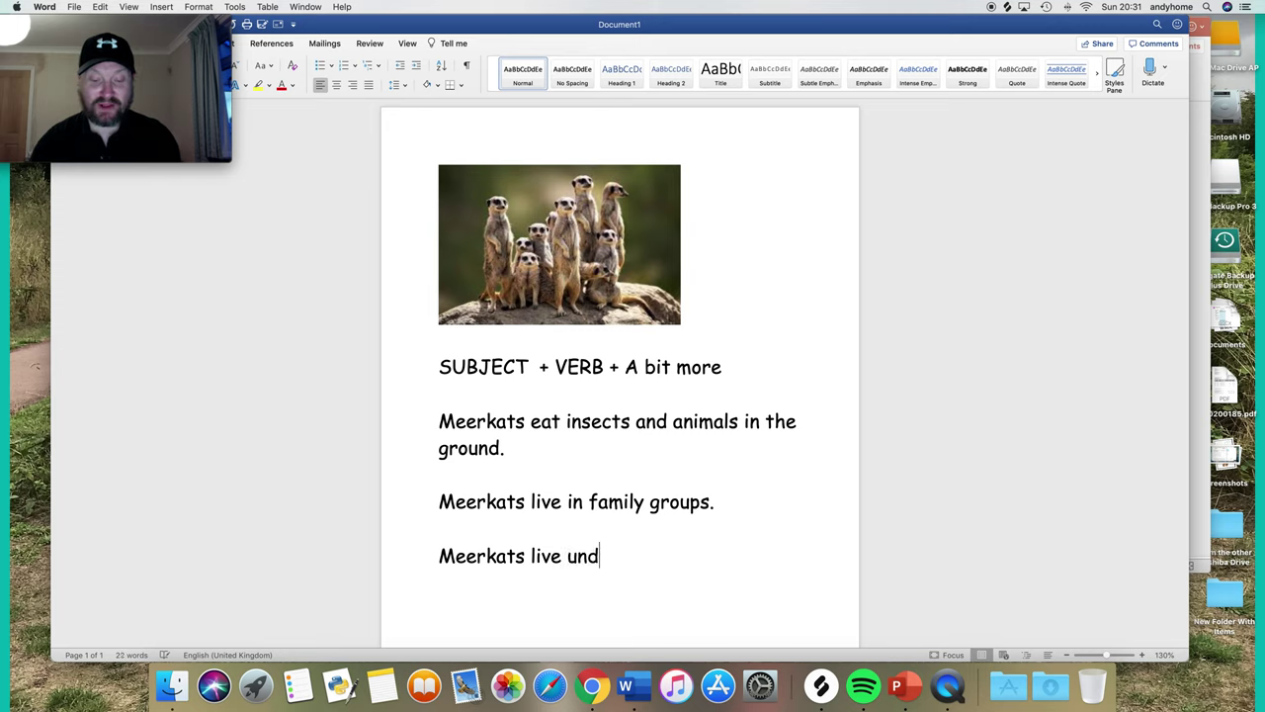
{"action": "type", "text": "erground"}
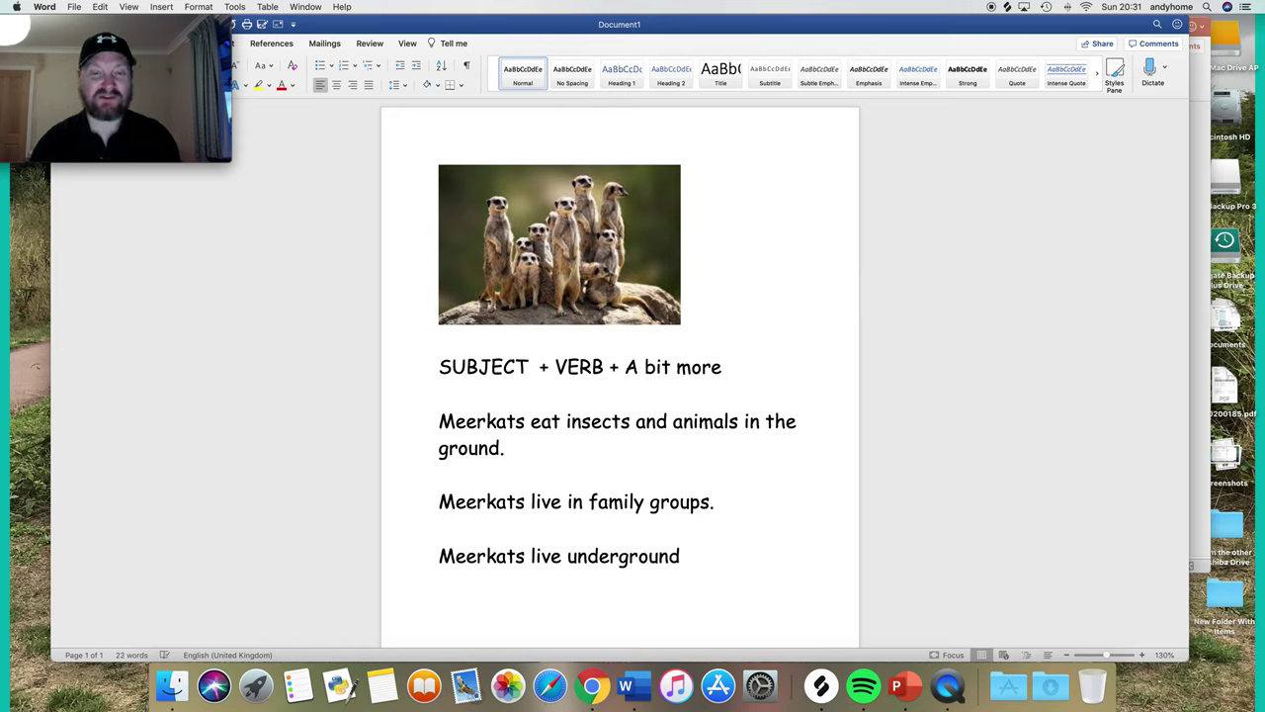
{"action": "type", "text": " in tun"}
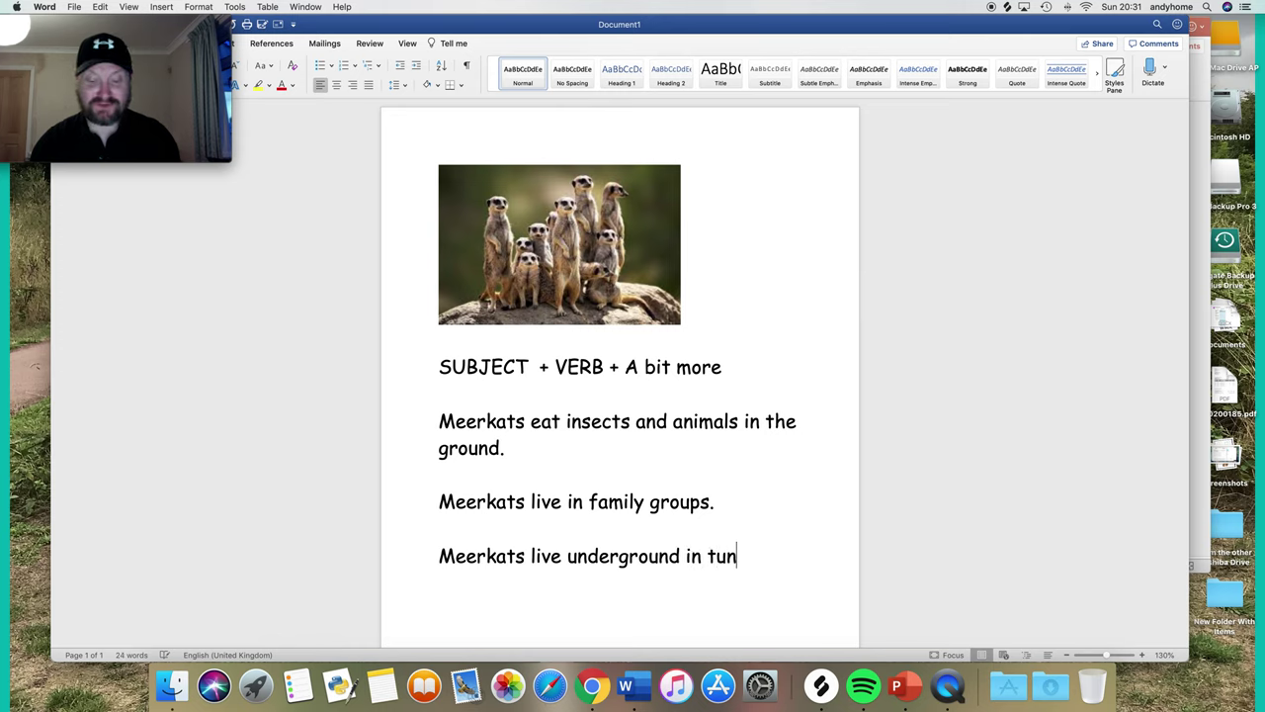
{"action": "type", "text": "nels."}
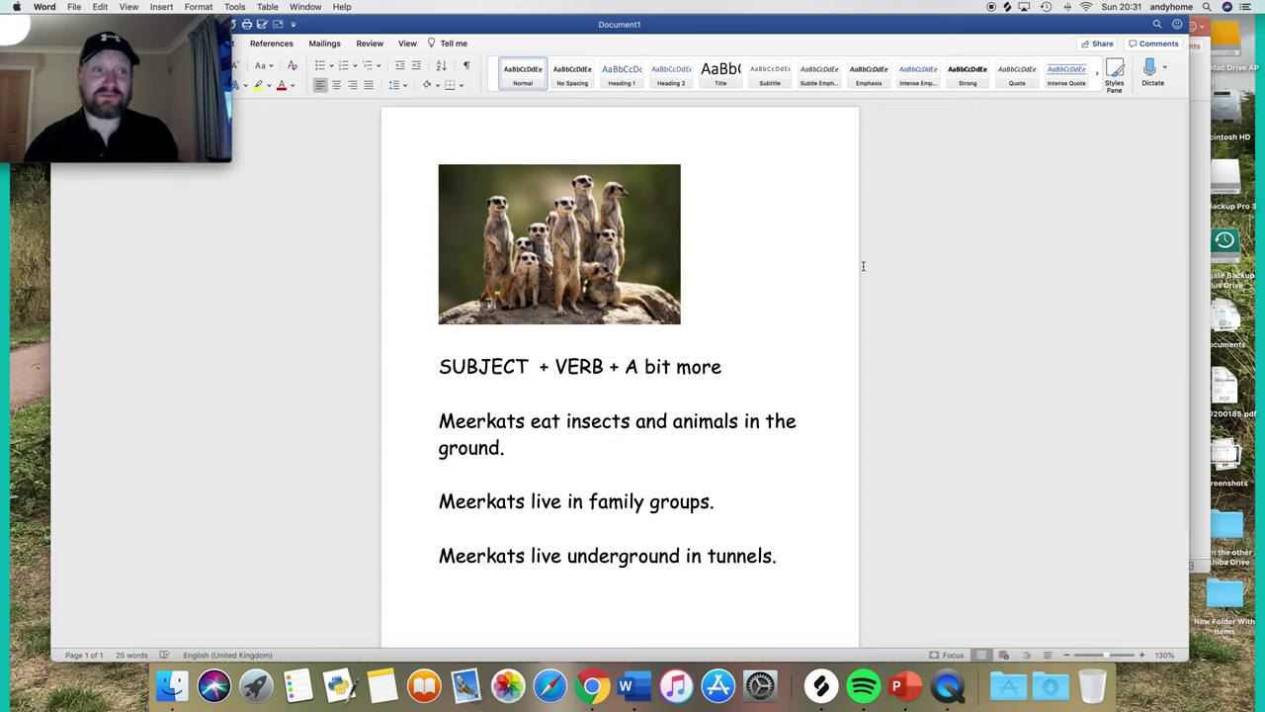
Look at the "Working as an Author" slide in PowerPoint and return to the Word document
{"action": "scroll", "coordinate": [994, 254], "scroll_direction": "down", "scroll_amount": 1}
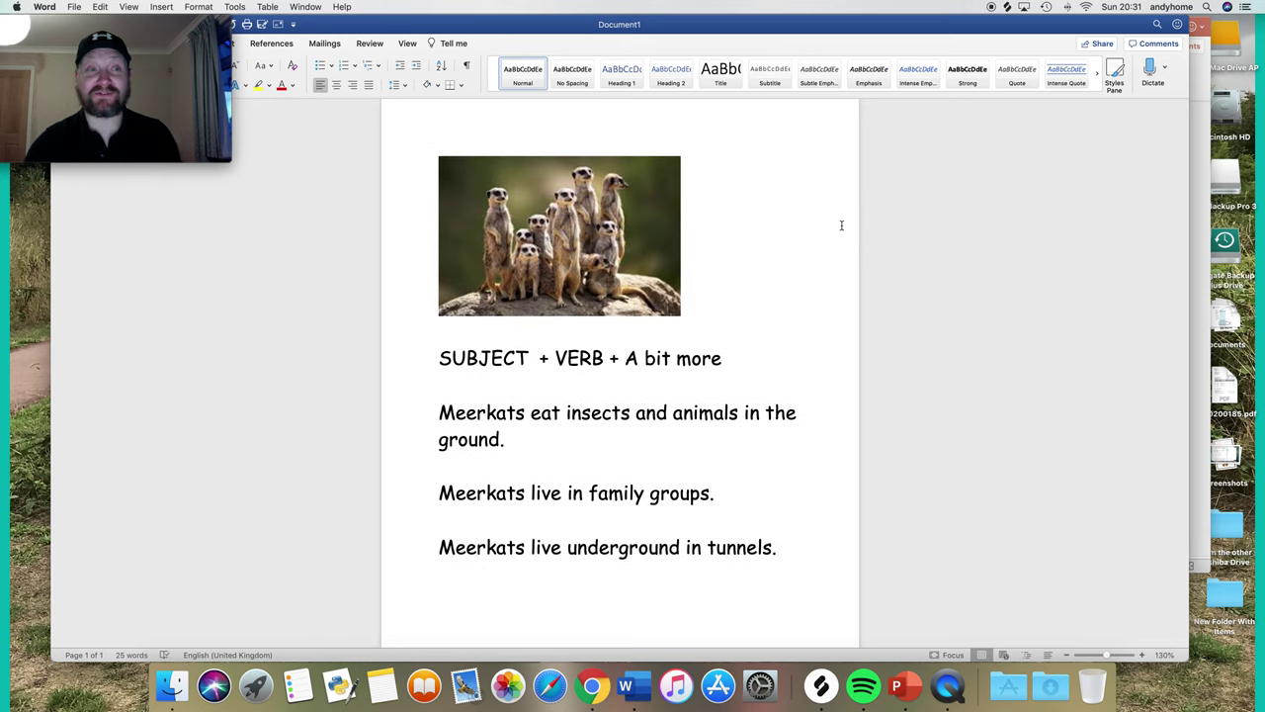
{"action": "scroll", "coordinate": [841, 220], "scroll_direction": "up", "scroll_amount": 1}
{"action": "left_click", "coordinate": [1197, 131]}
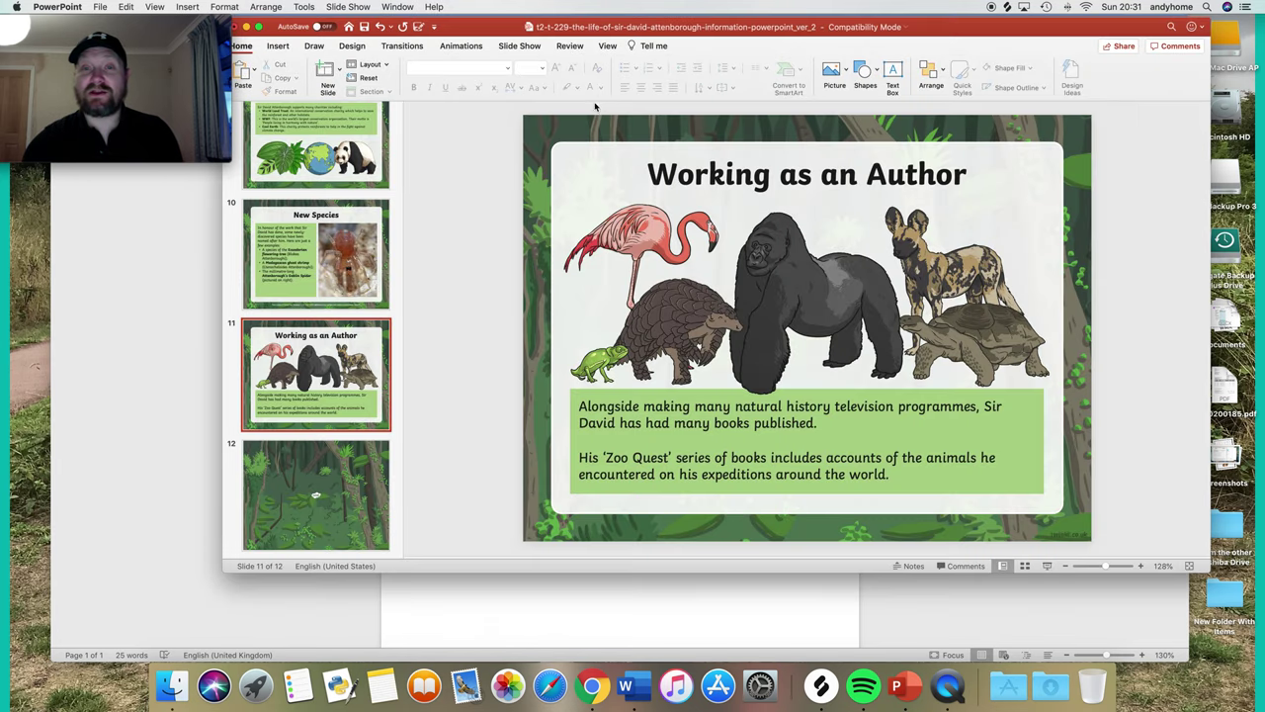
{"action": "left_click", "coordinate": [155, 253]}
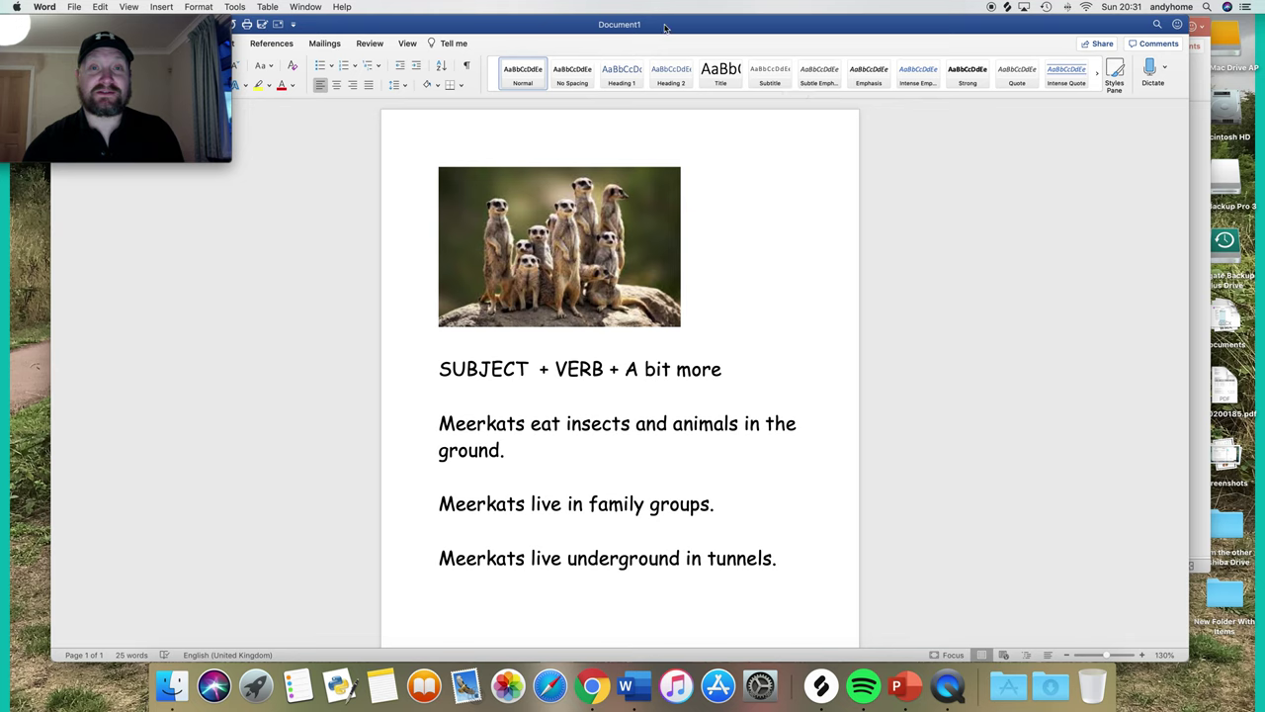
{"action": "left_click_drag", "start_coordinate": [666, 27], "coordinate": [677, 127]}
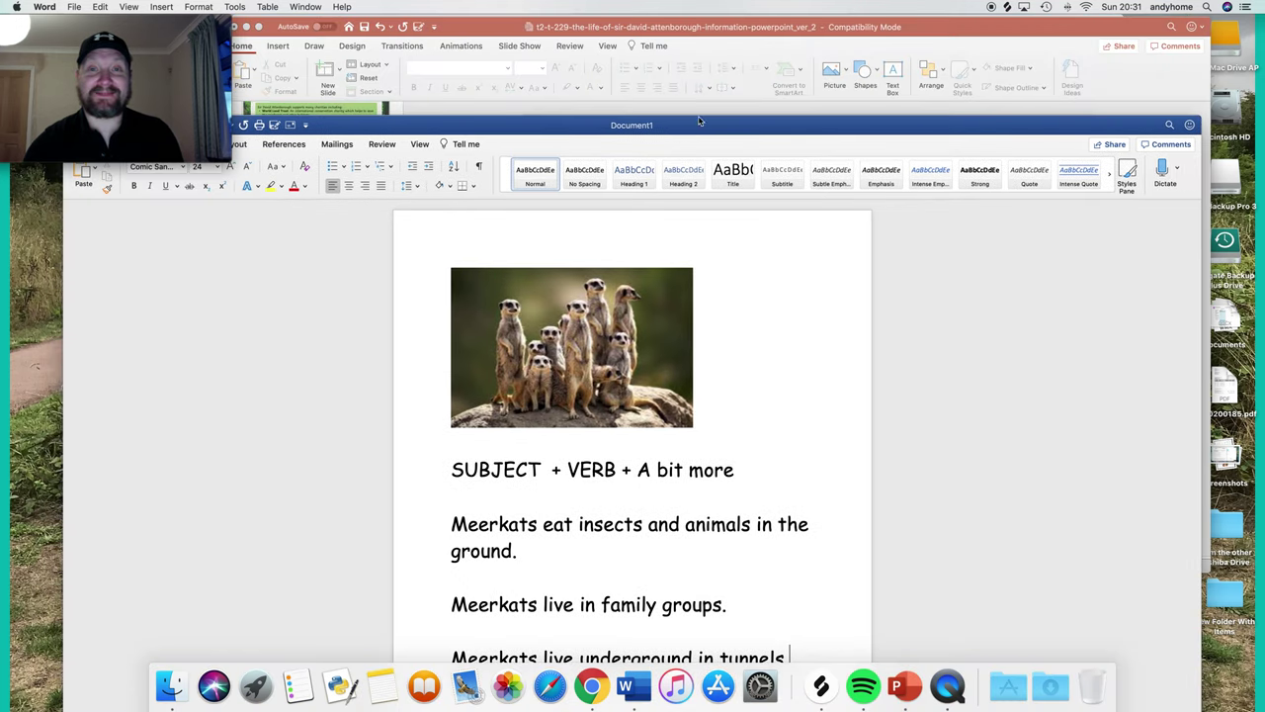
{"action": "left_click_drag", "start_coordinate": [730, 123], "coordinate": [706, 41]}
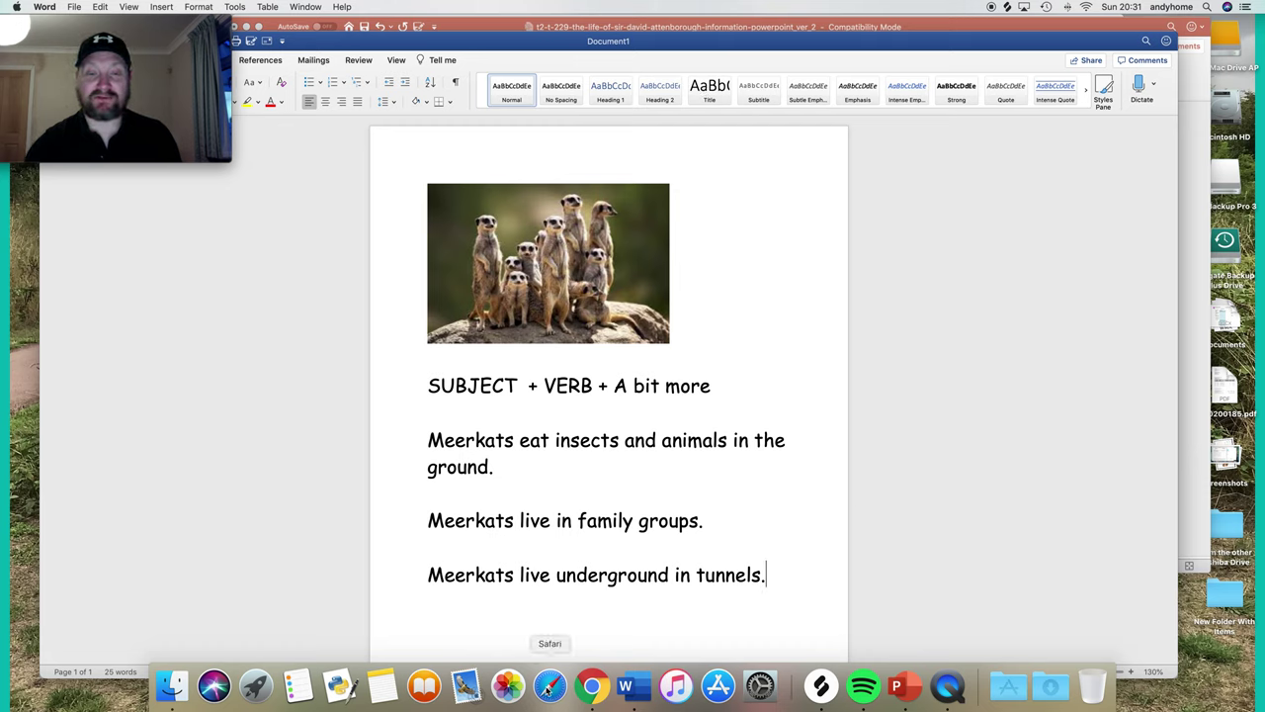
Switch to Chrome, review the weekly timetable and the David Attenborough activities in the Significant Historical People plan, and return to the Word document
{"action": "left_click", "coordinate": [590, 688]}
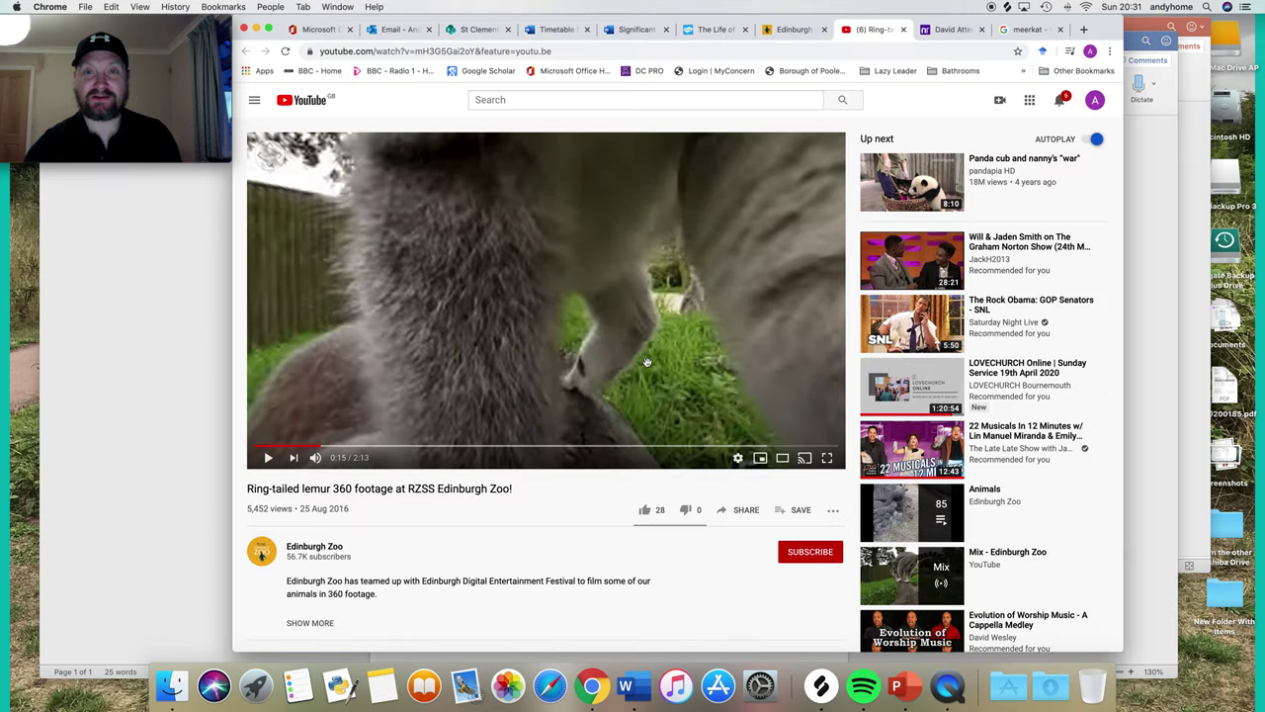
{"action": "left_click", "coordinate": [570, 32]}
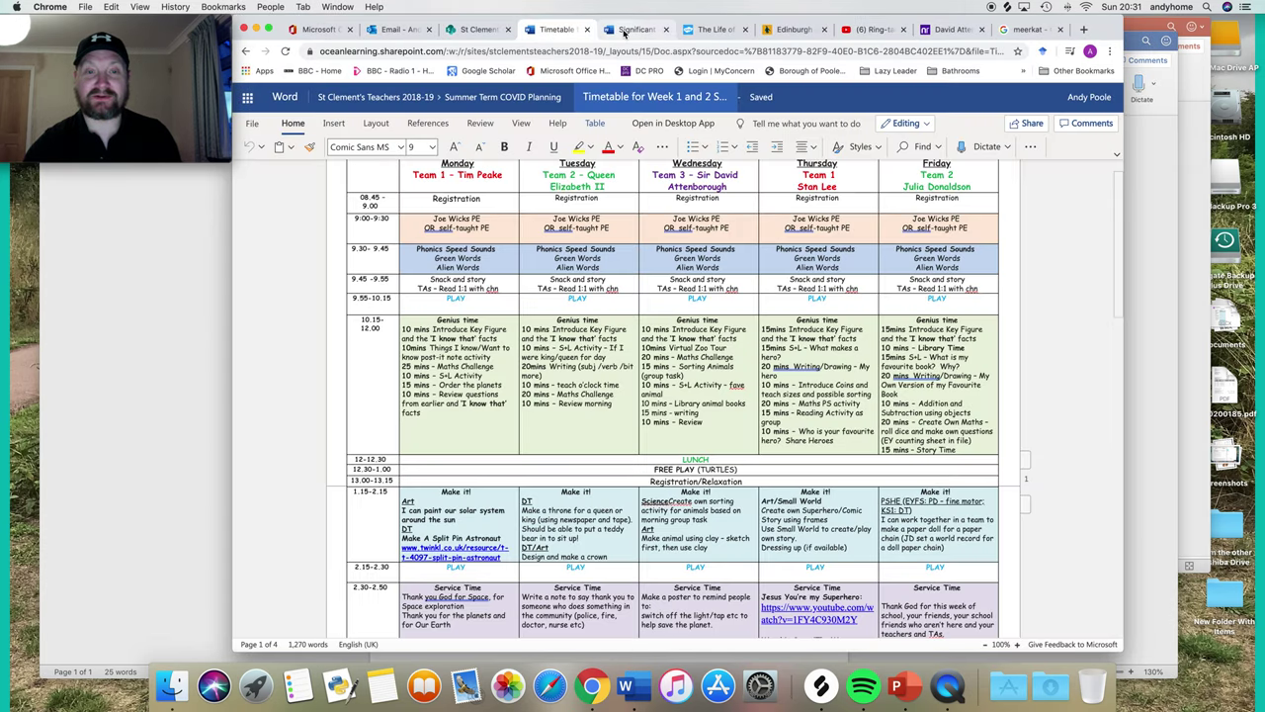
{"action": "left_click", "coordinate": [624, 32]}
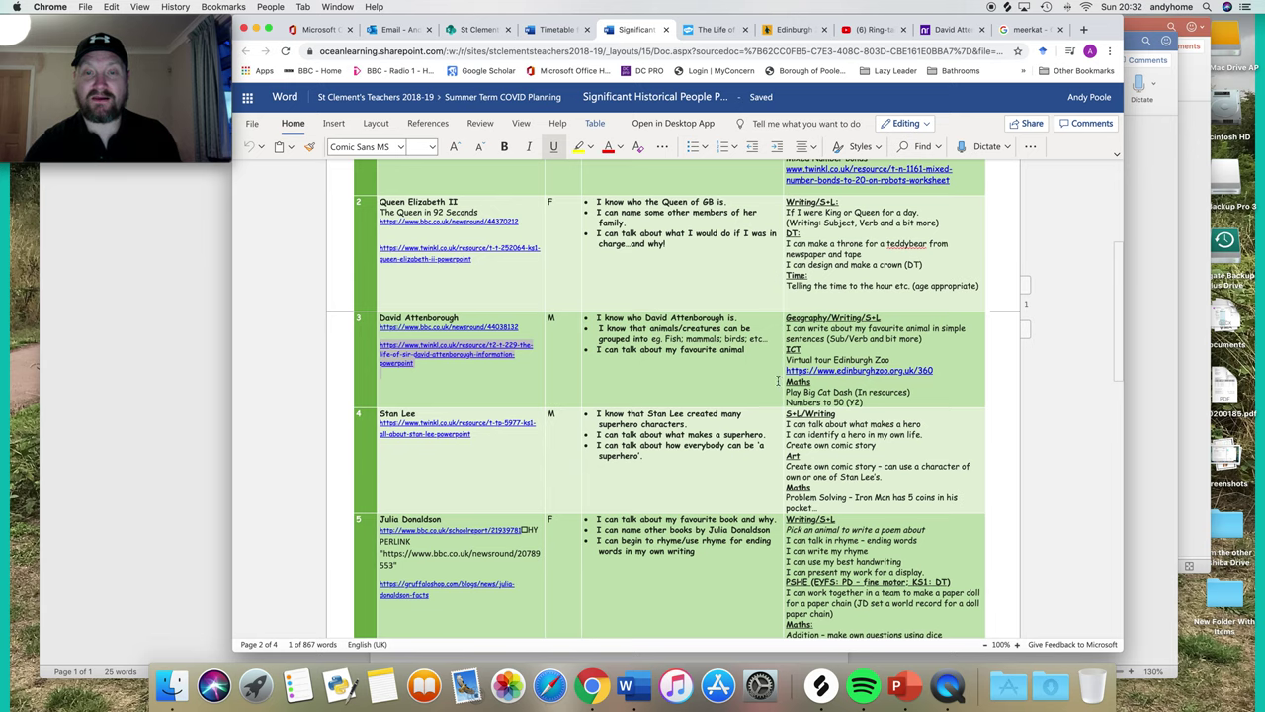
{"action": "scroll", "coordinate": [736, 382], "scroll_direction": "down", "scroll_amount": 2}
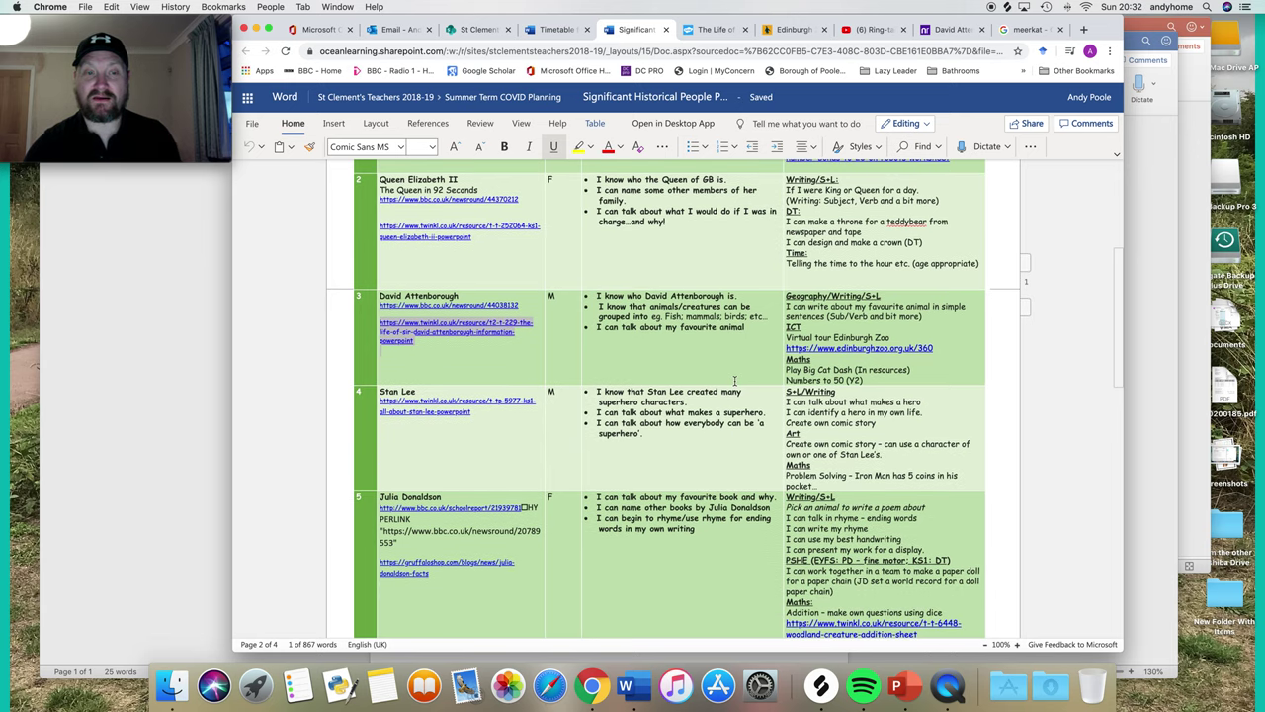
{"action": "scroll", "coordinate": [736, 380], "scroll_direction": "up", "scroll_amount": 10}
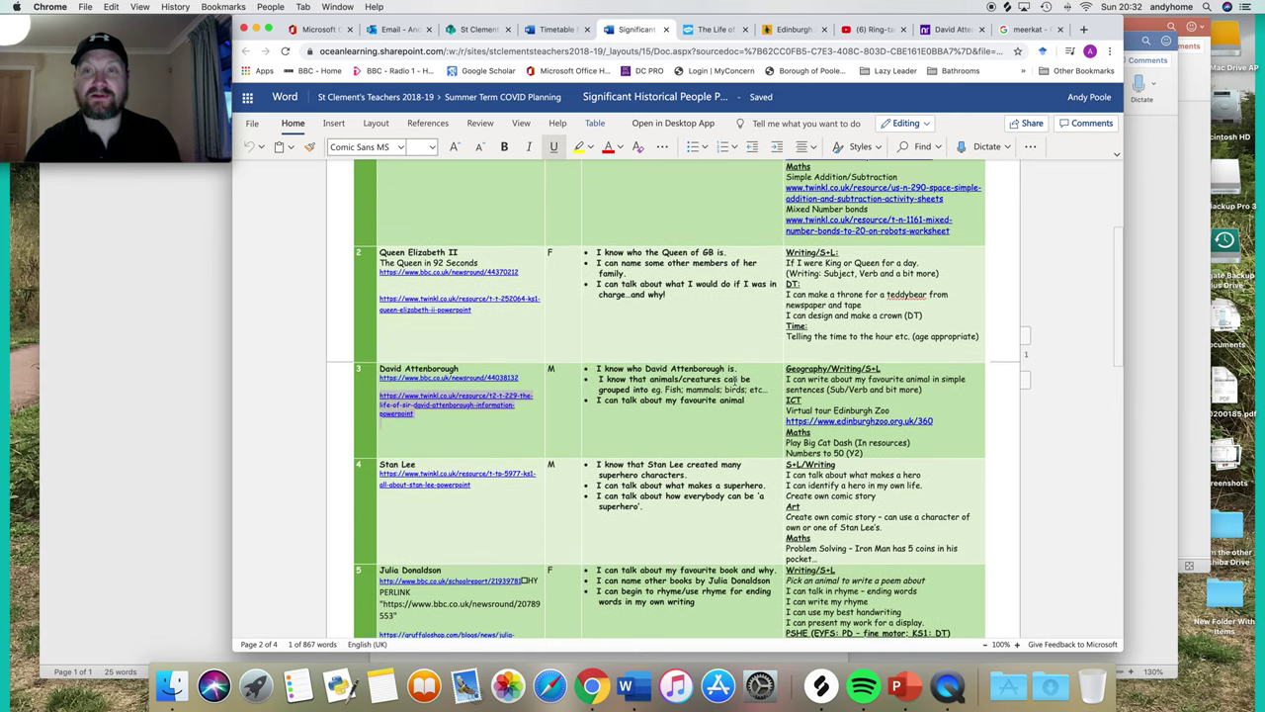
{"action": "scroll", "coordinate": [736, 383], "scroll_direction": "down", "scroll_amount": 7}
{"action": "scroll", "coordinate": [735, 381], "scroll_direction": "down", "scroll_amount": 2}
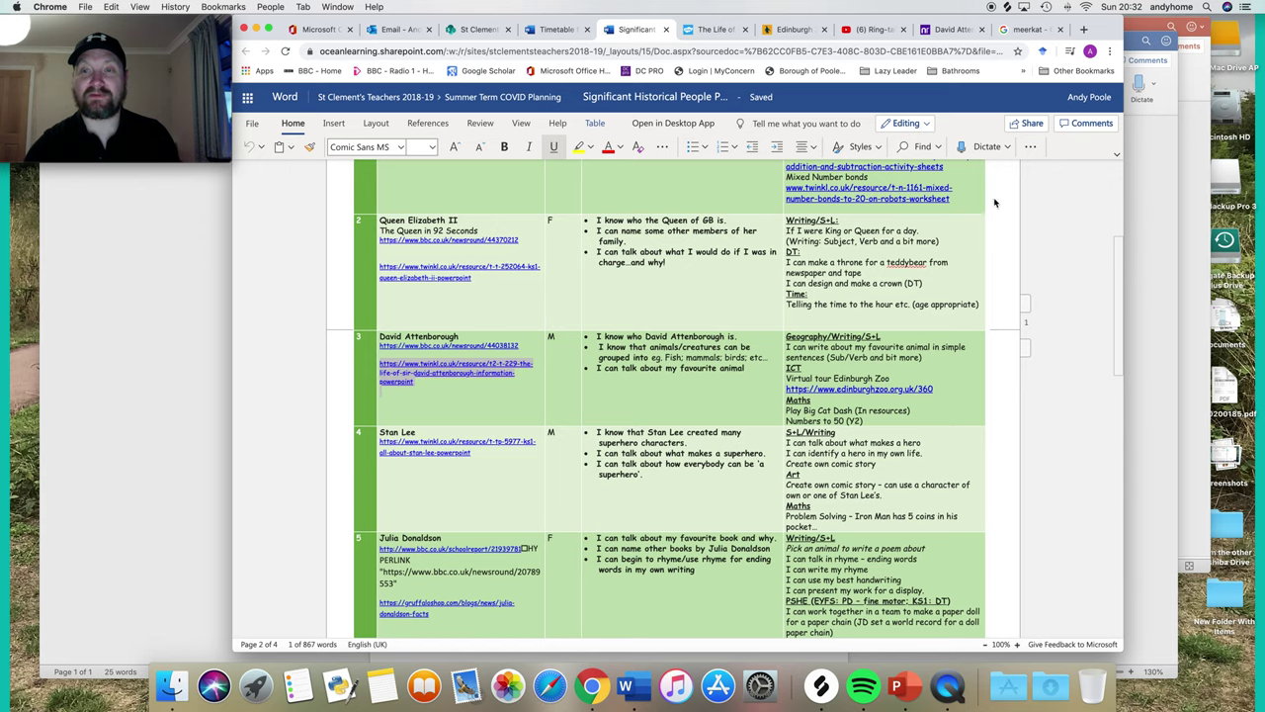
{"action": "left_click", "coordinate": [872, 30]}
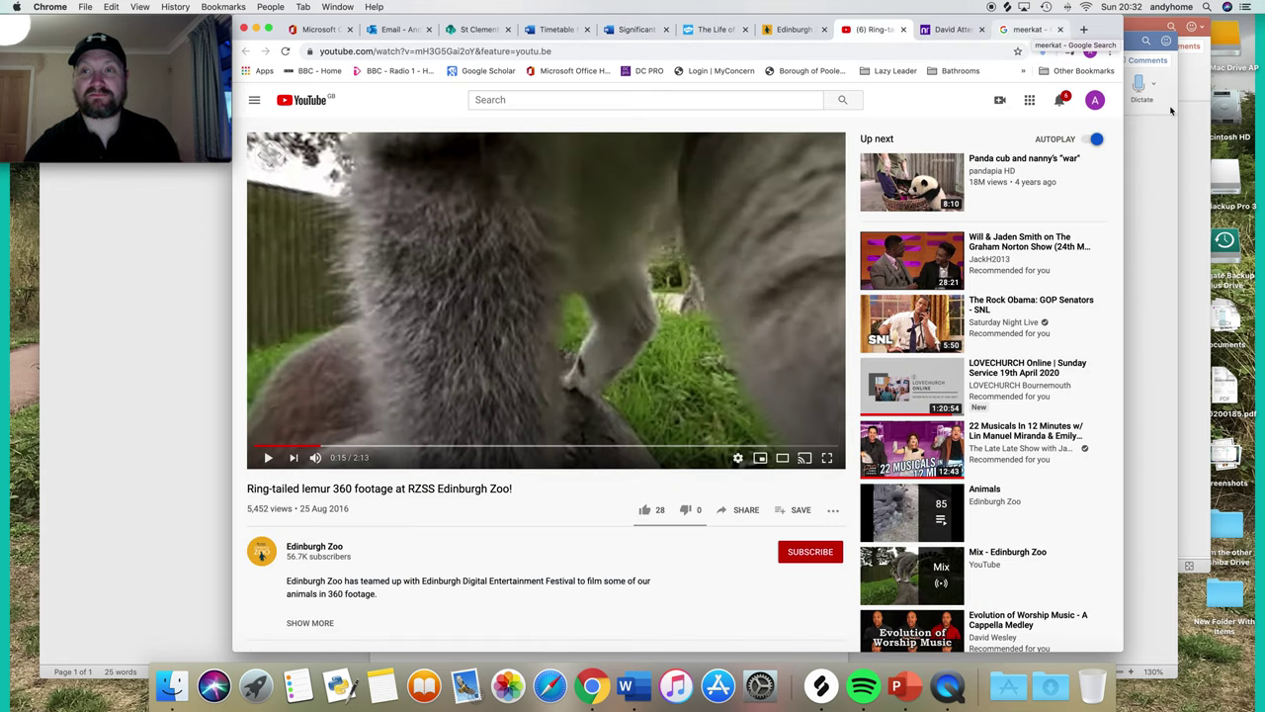
{"action": "key", "text": "super+Tab"}
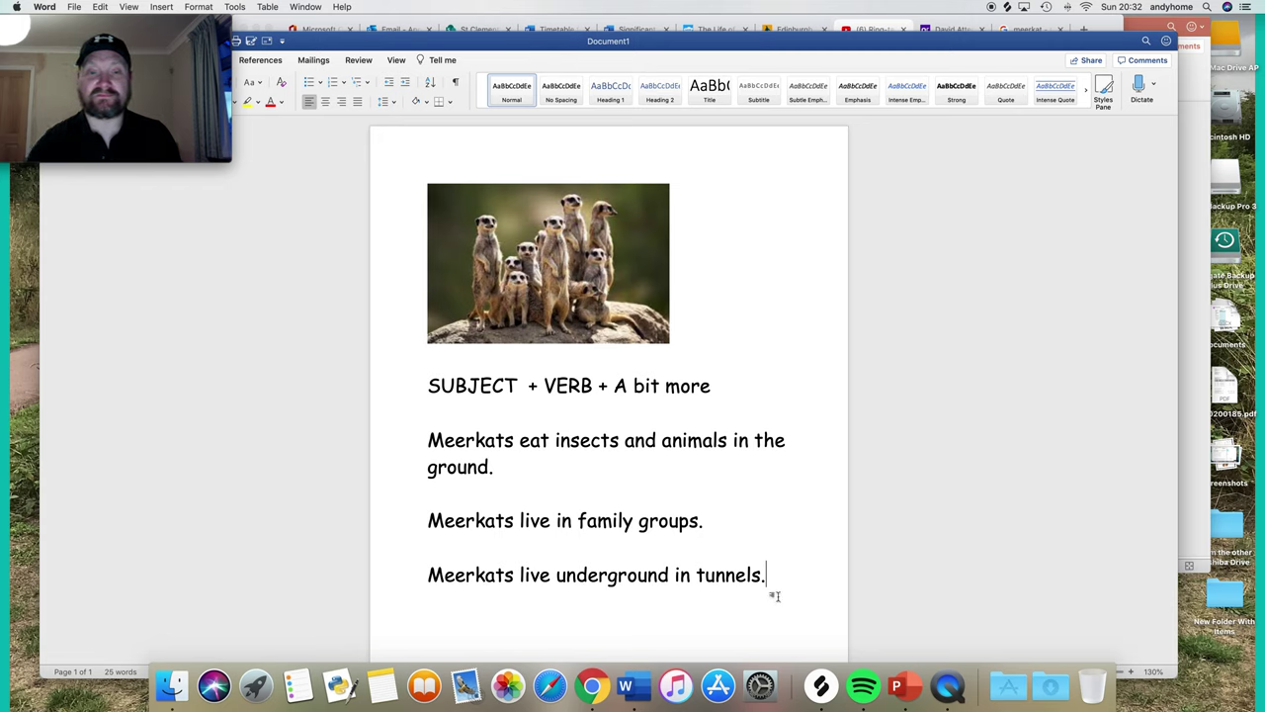